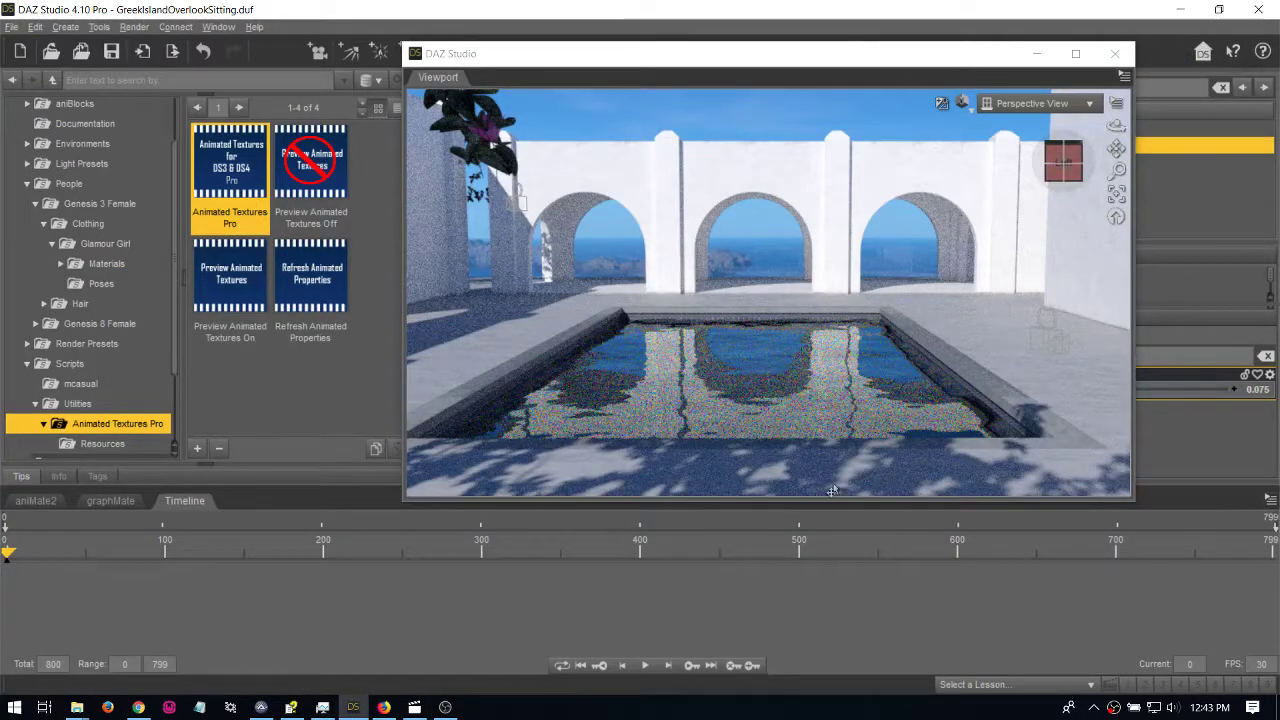
View the Daz3D store's Animated Textures Script page ($8.97), highlighting its product title.
drag(600, 65, 638, 58)
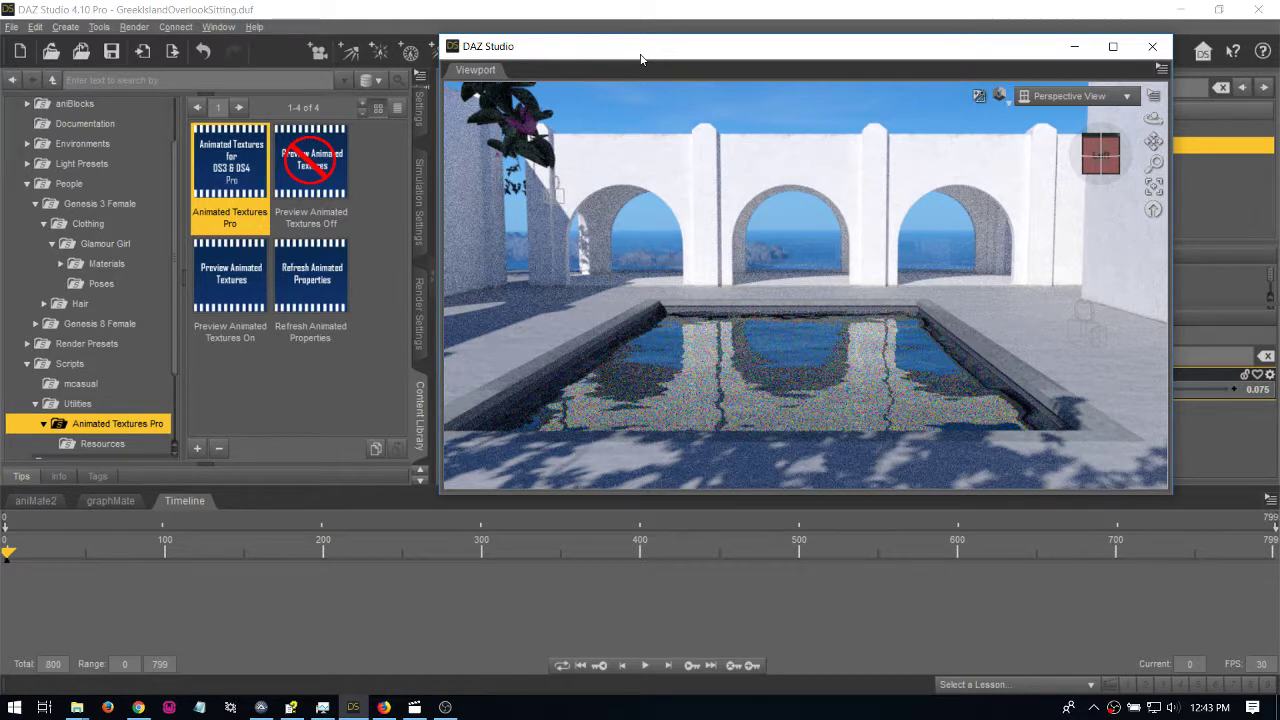
drag(641, 59, 609, 59)
click(138, 707)
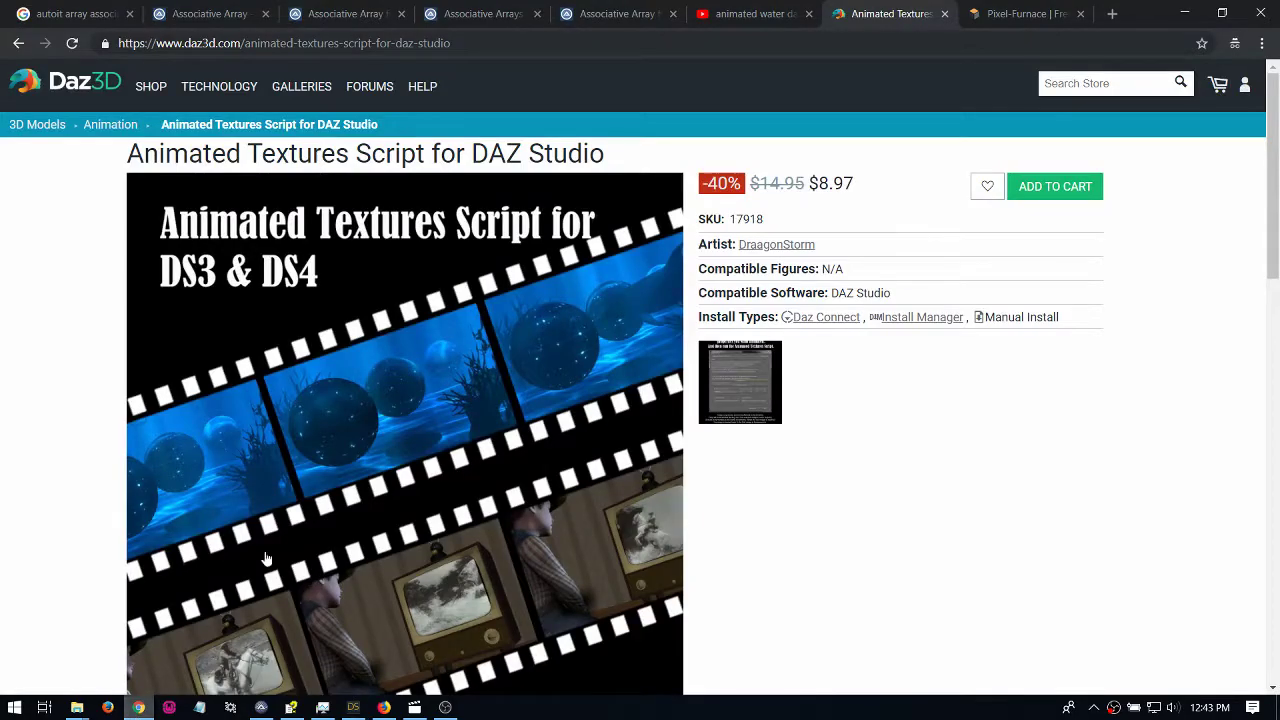
drag(131, 155, 350, 155)
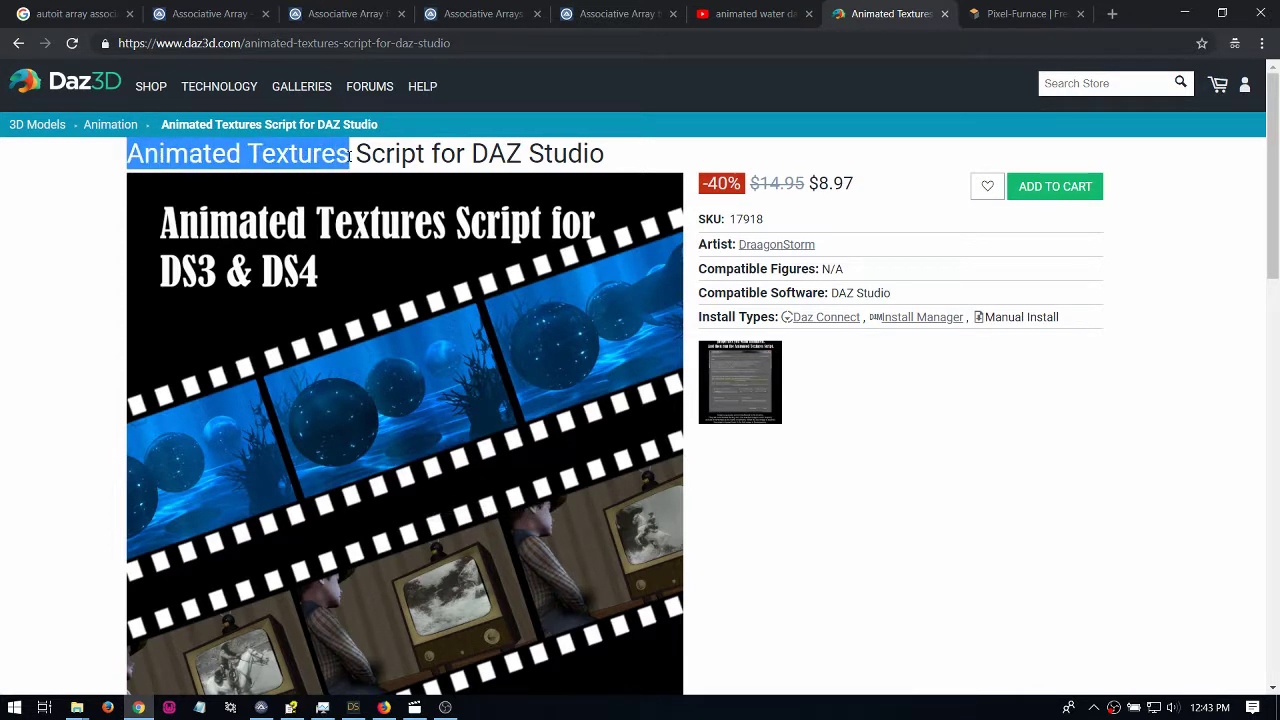
click(53, 335)
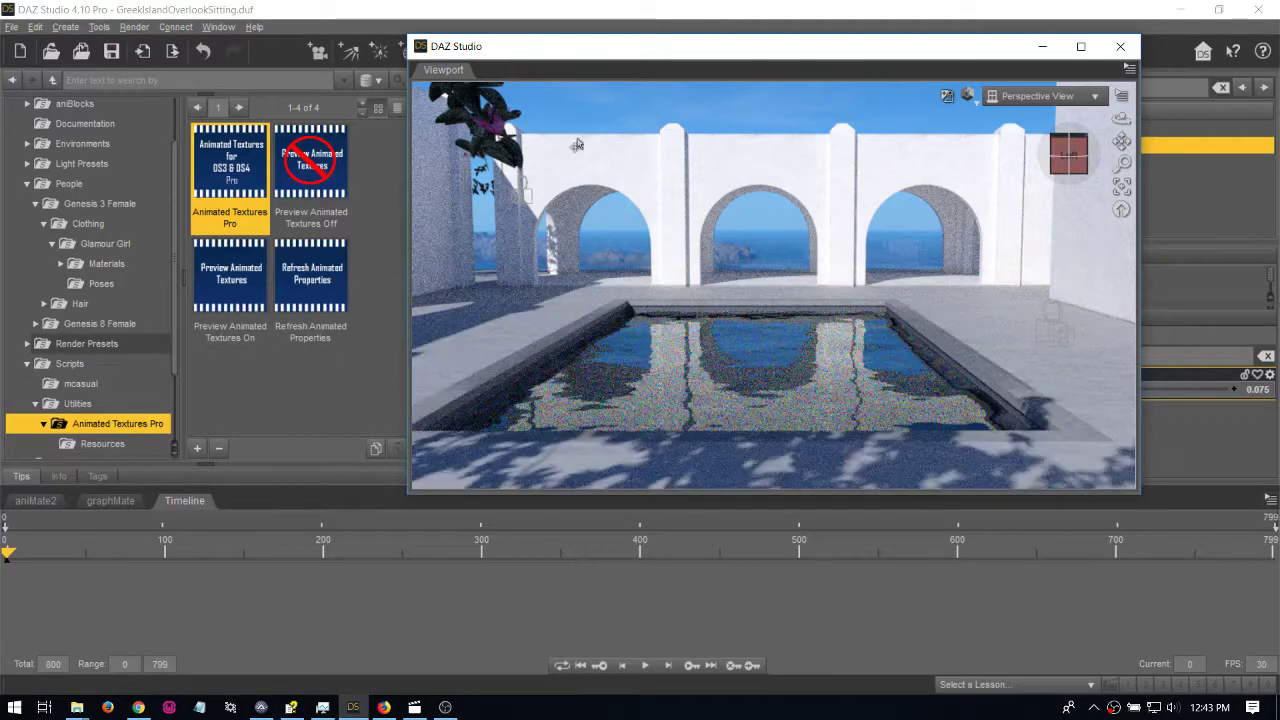
Shift the floating viewport left to expose the Floor with Pool node and its Iray Uber surfaces.
drag(613, 55, 424, 48)
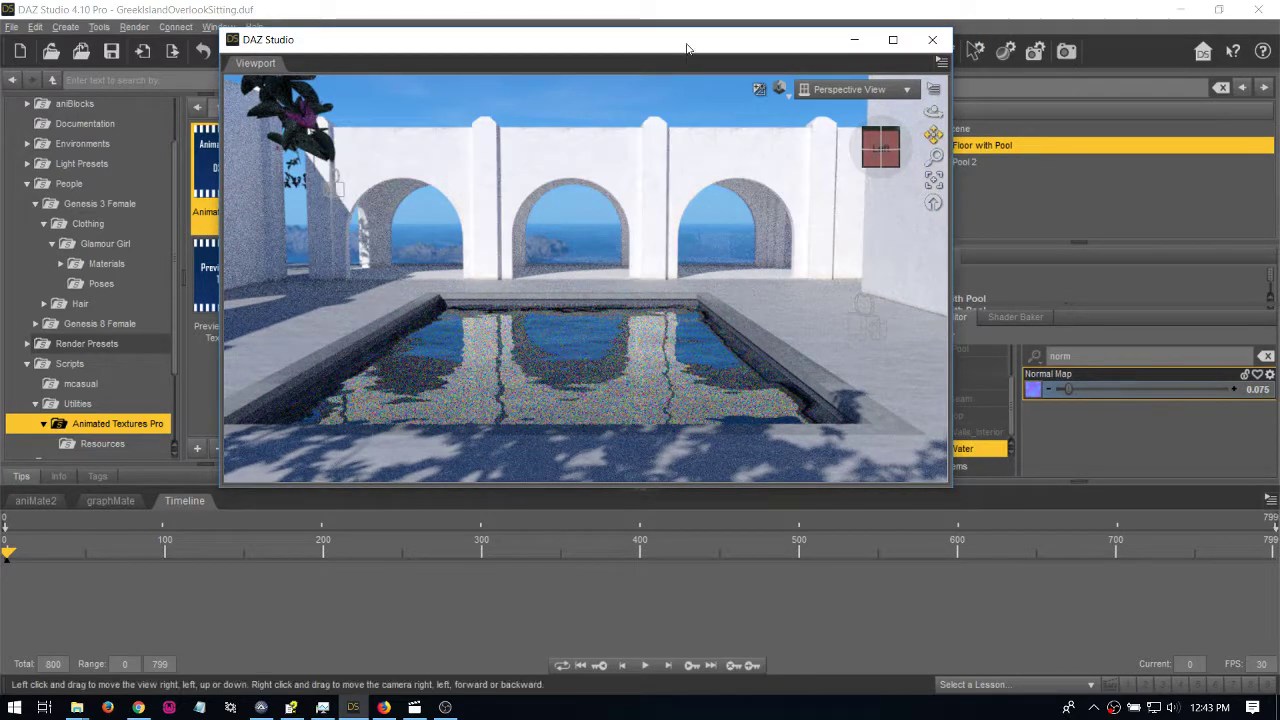
drag(686, 48, 634, 38)
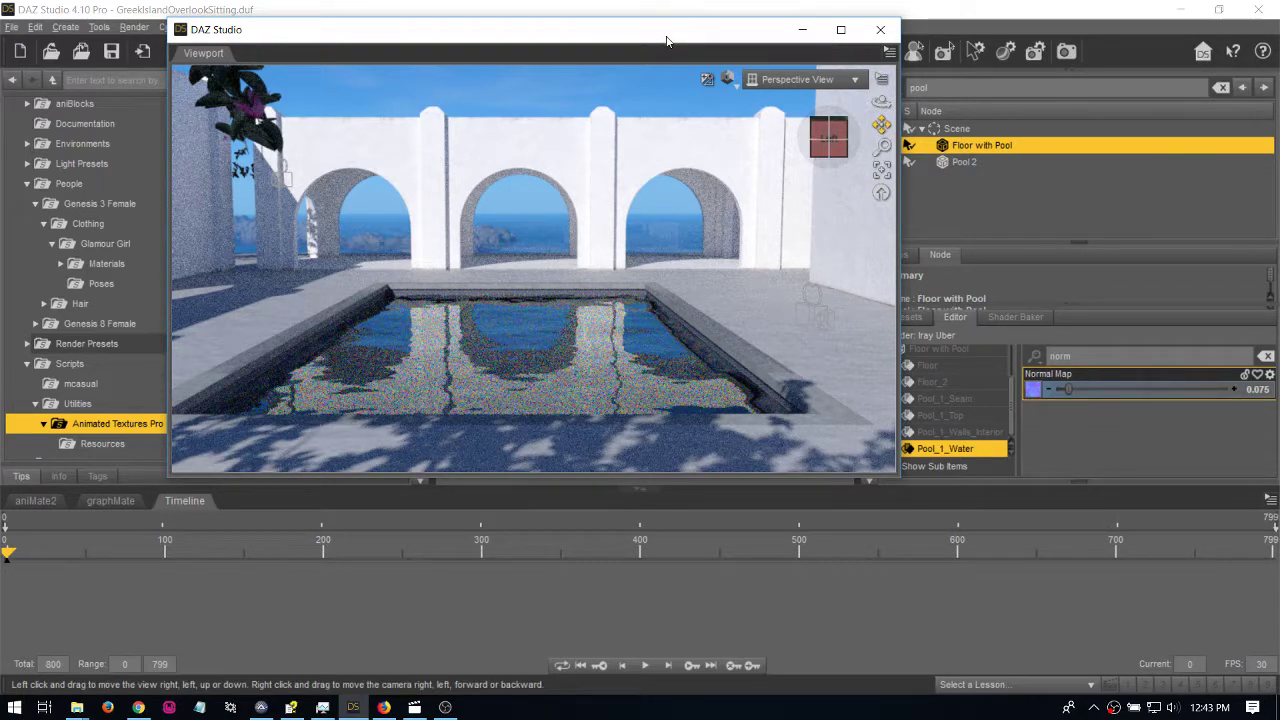
mouse_move(670, 37)
mouse_down()
mouse_move(571, 57)
mouse_move(669, 8)
mouse_move(549, 39)
mouse_up()
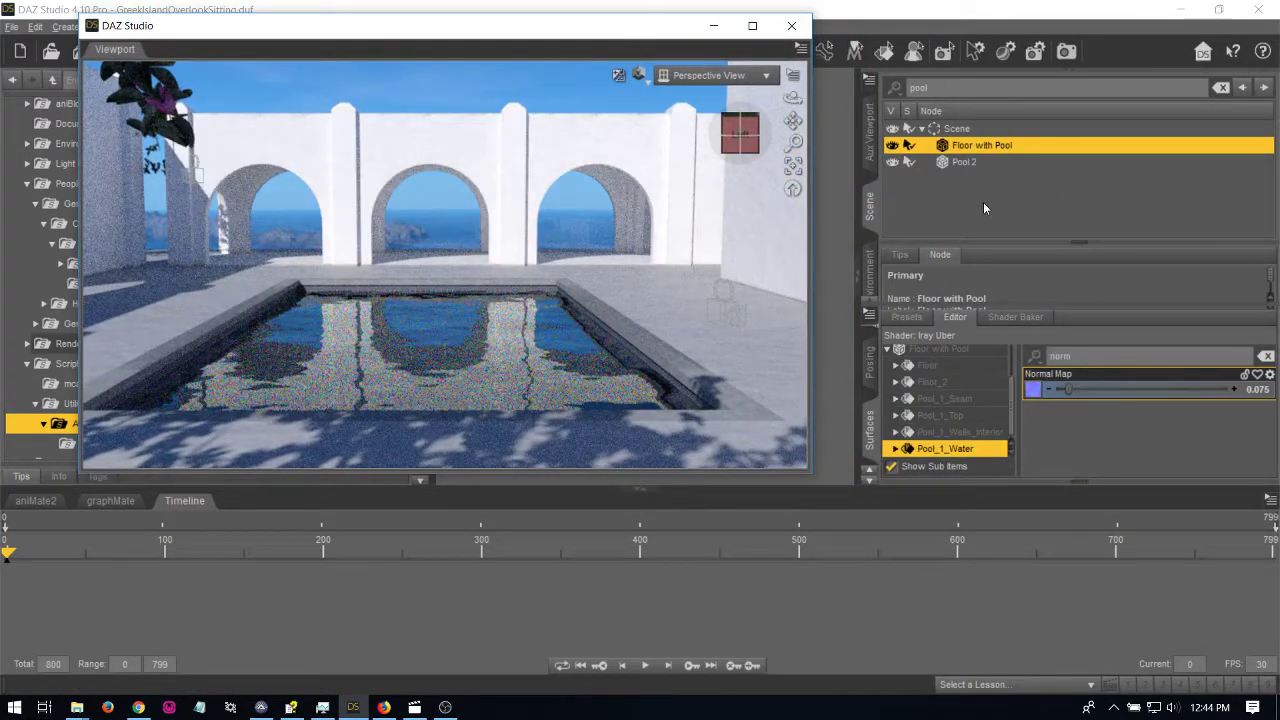
click(965, 148)
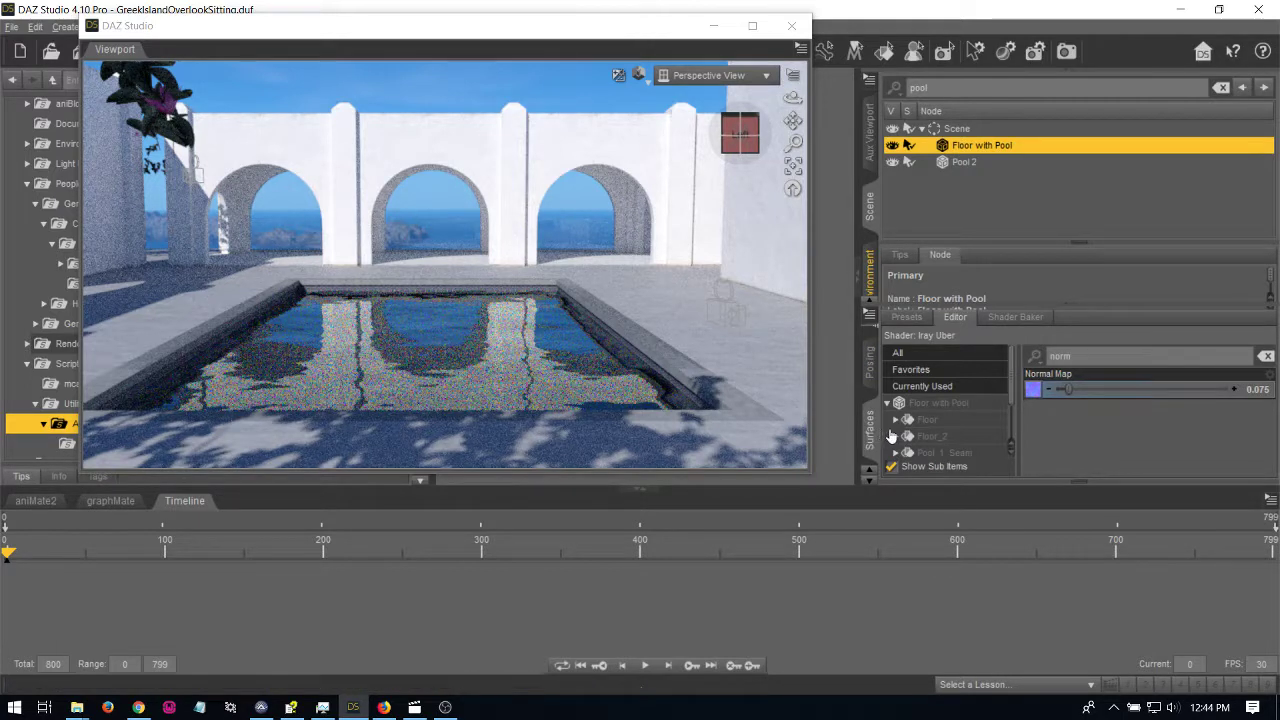
Select the Pool_1_Water surface and clear the property filter.
scroll(940, 433, down, 1)
click(944, 446)
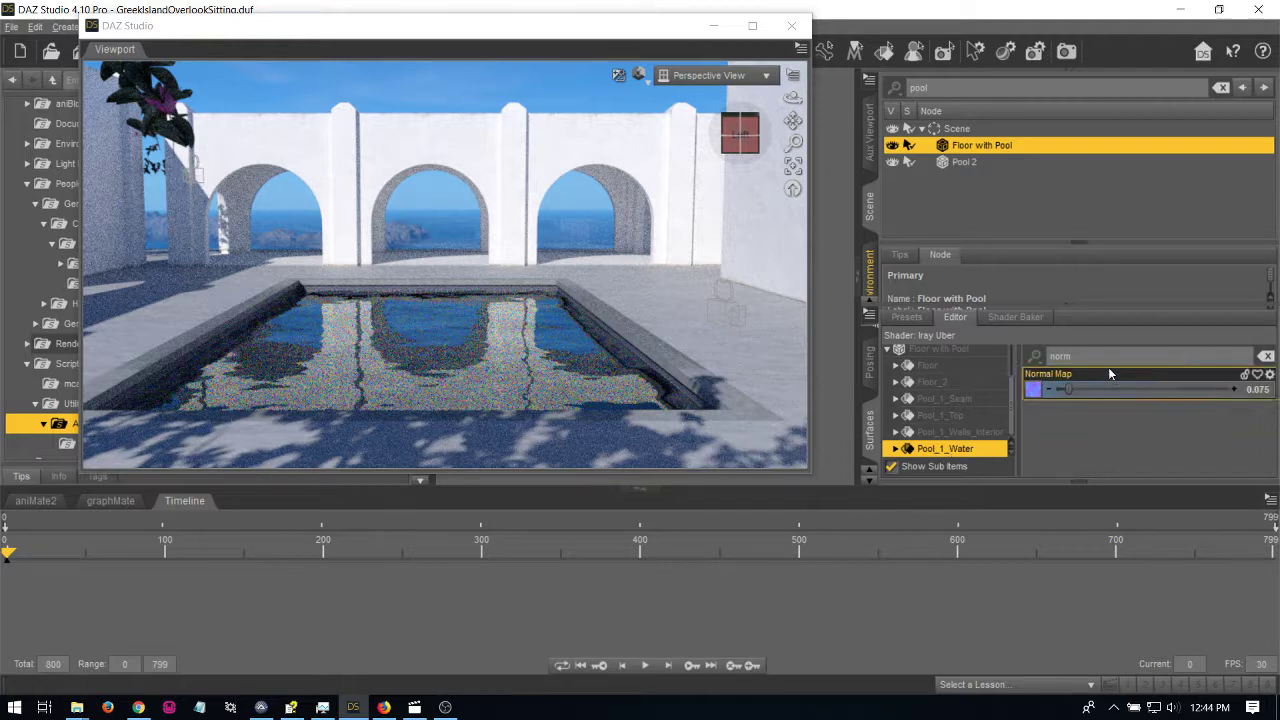
click(1266, 356)
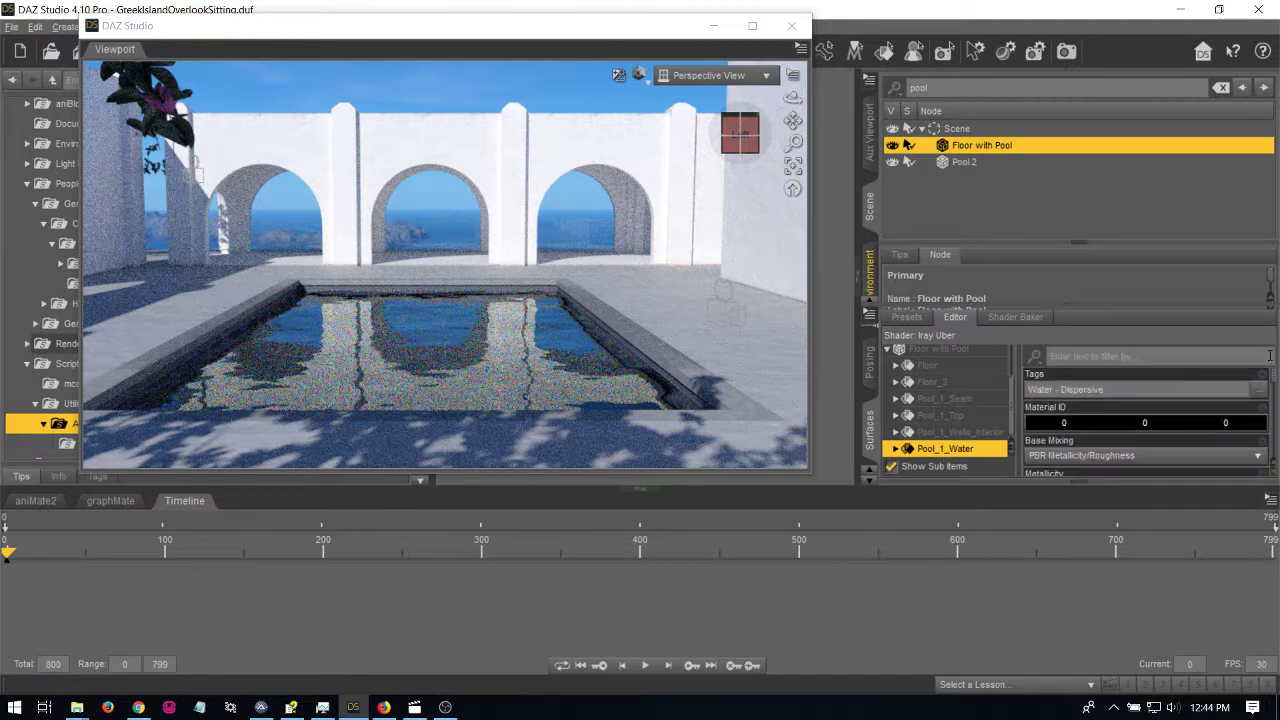
Review all water properties, then filter the list back to just Normal Map.
scroll(1116, 422, down, 3)
scroll(1116, 422, down, 3)
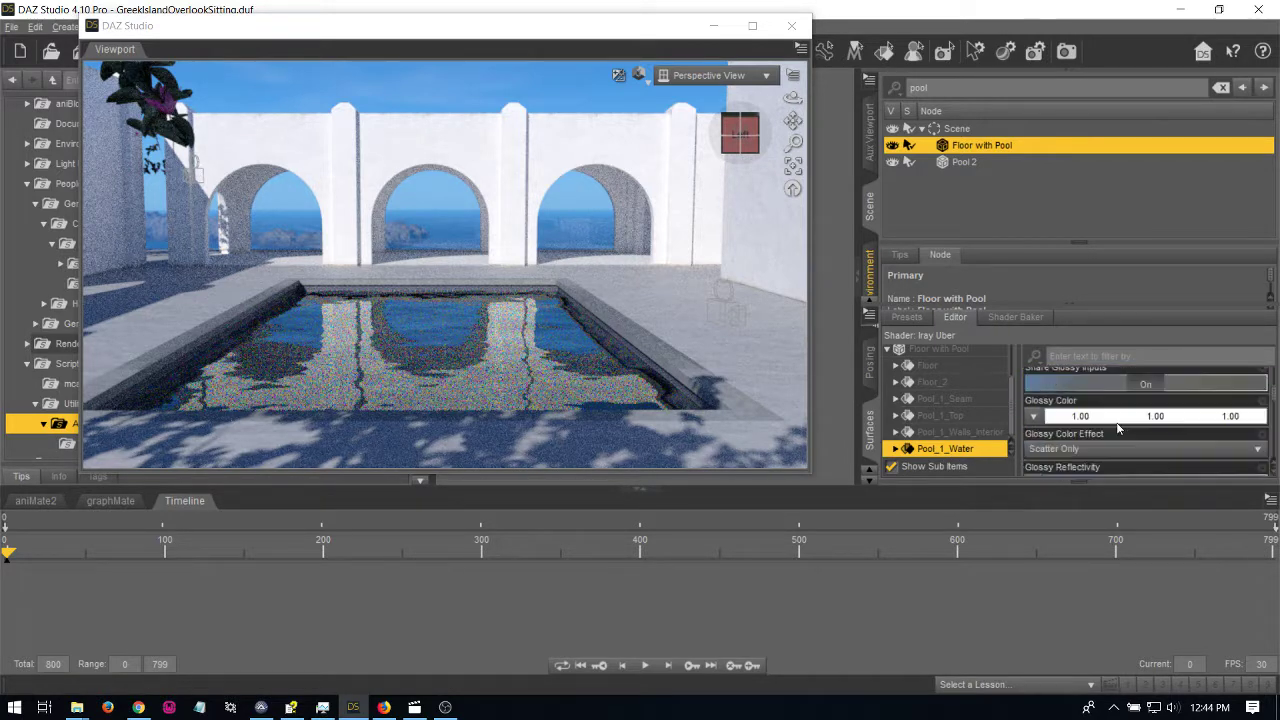
scroll(1110, 430, down, 3)
scroll(1104, 437, down, 2)
scroll(1104, 437, up, 3)
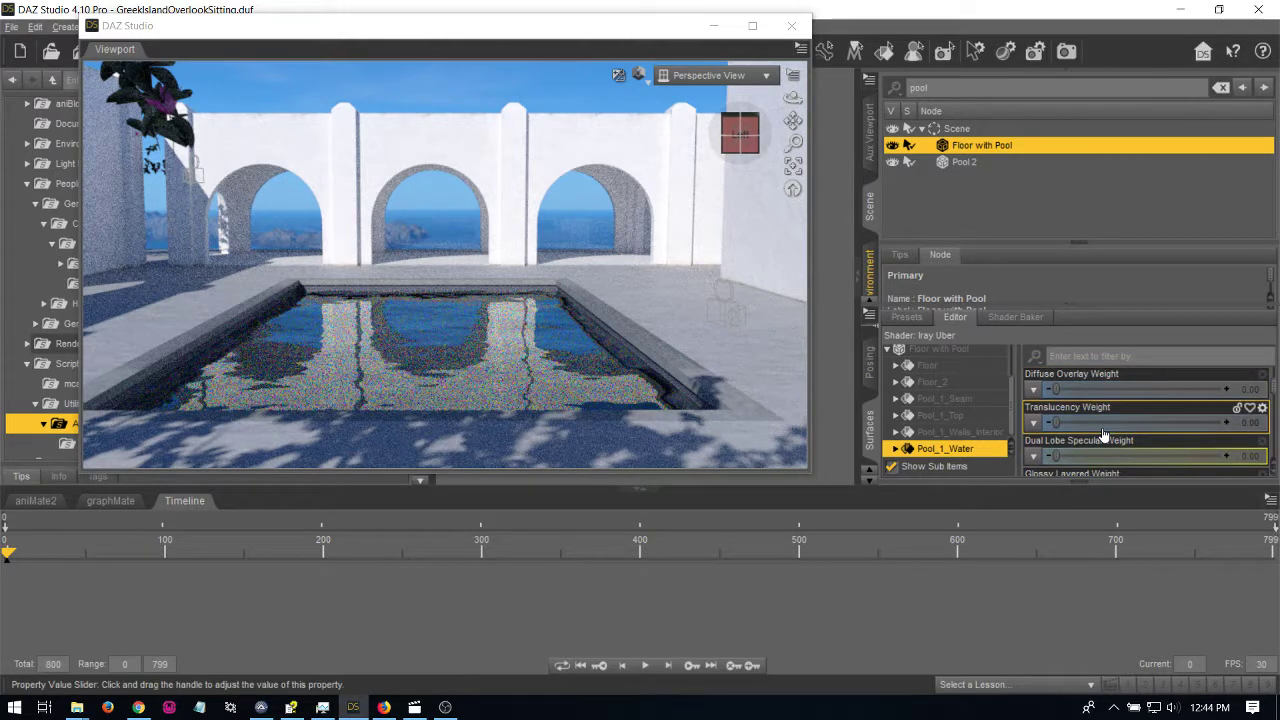
scroll(1104, 437, down, 3)
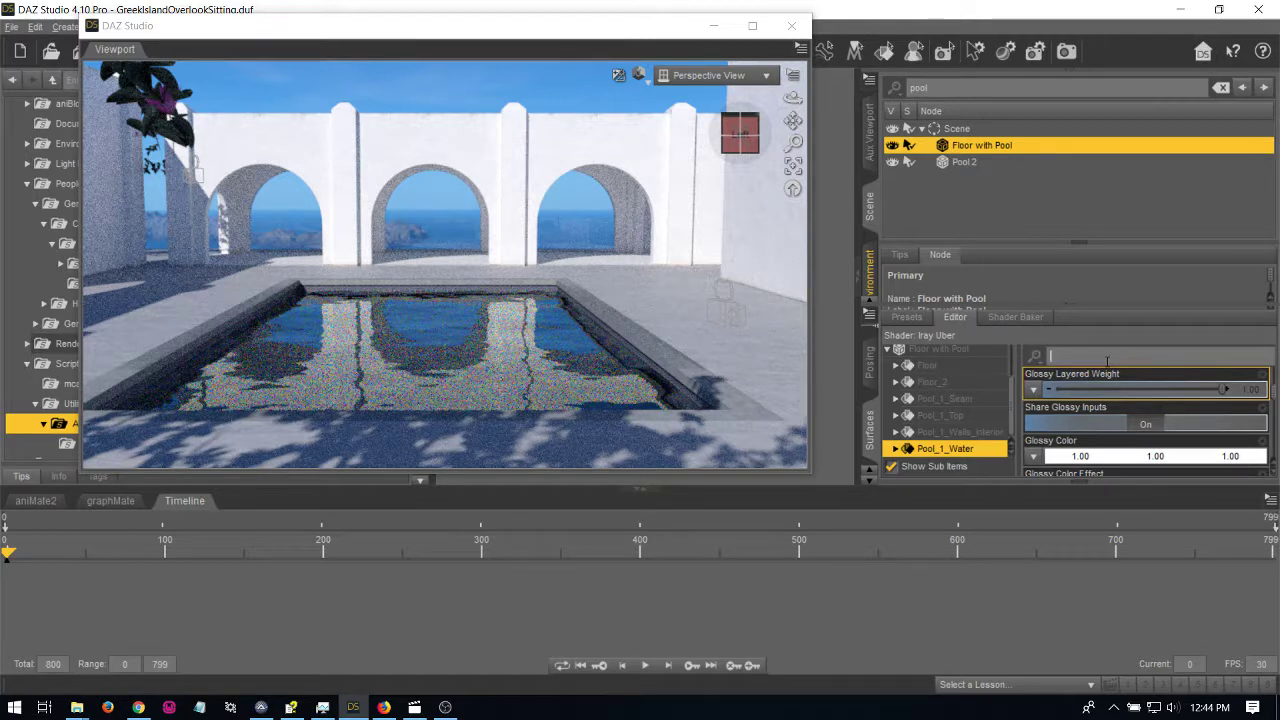
text(nn)
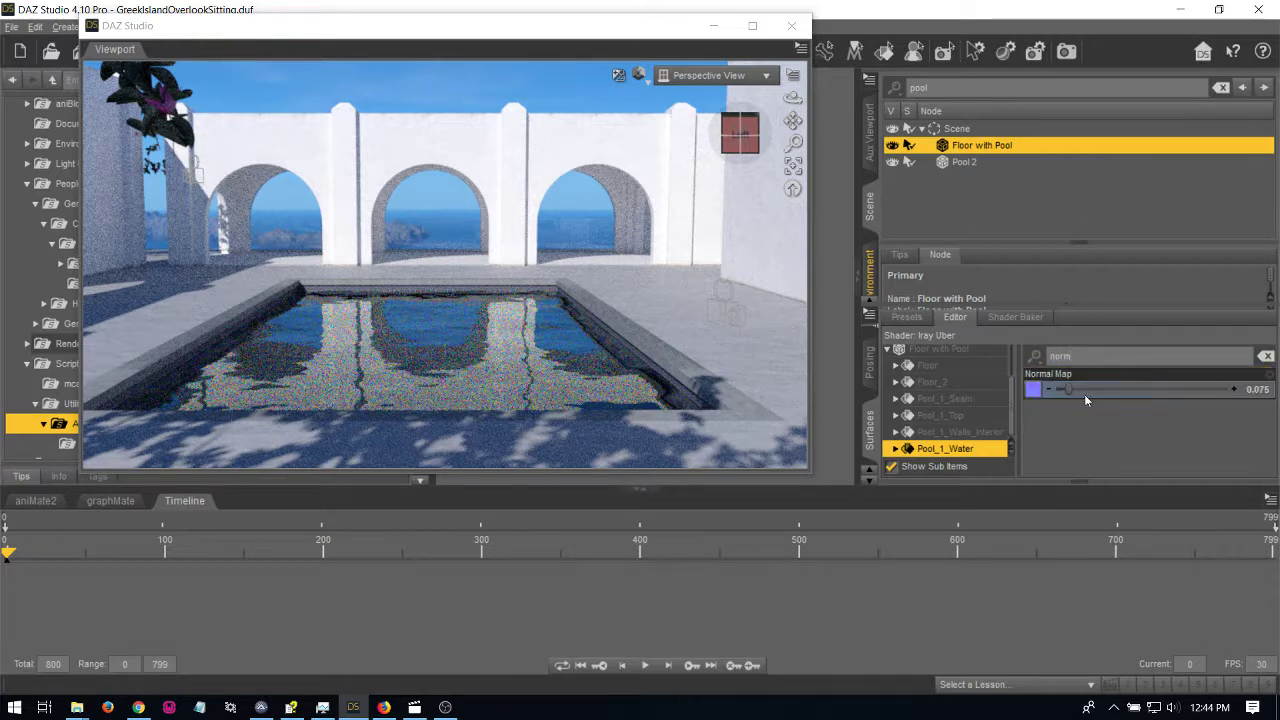
mouse_move(1033, 389)
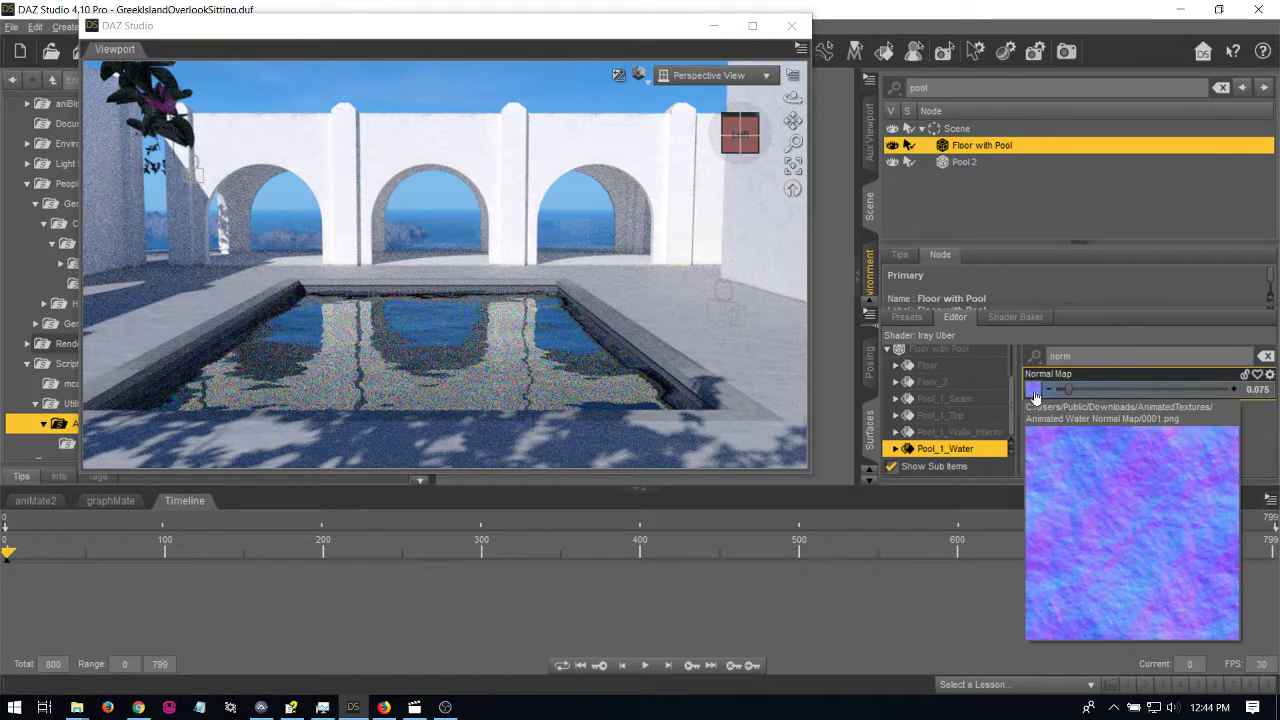
Load 0001.png from the Animated Water Normal folder as the Pool_1_Water normal map.
click(1033, 393)
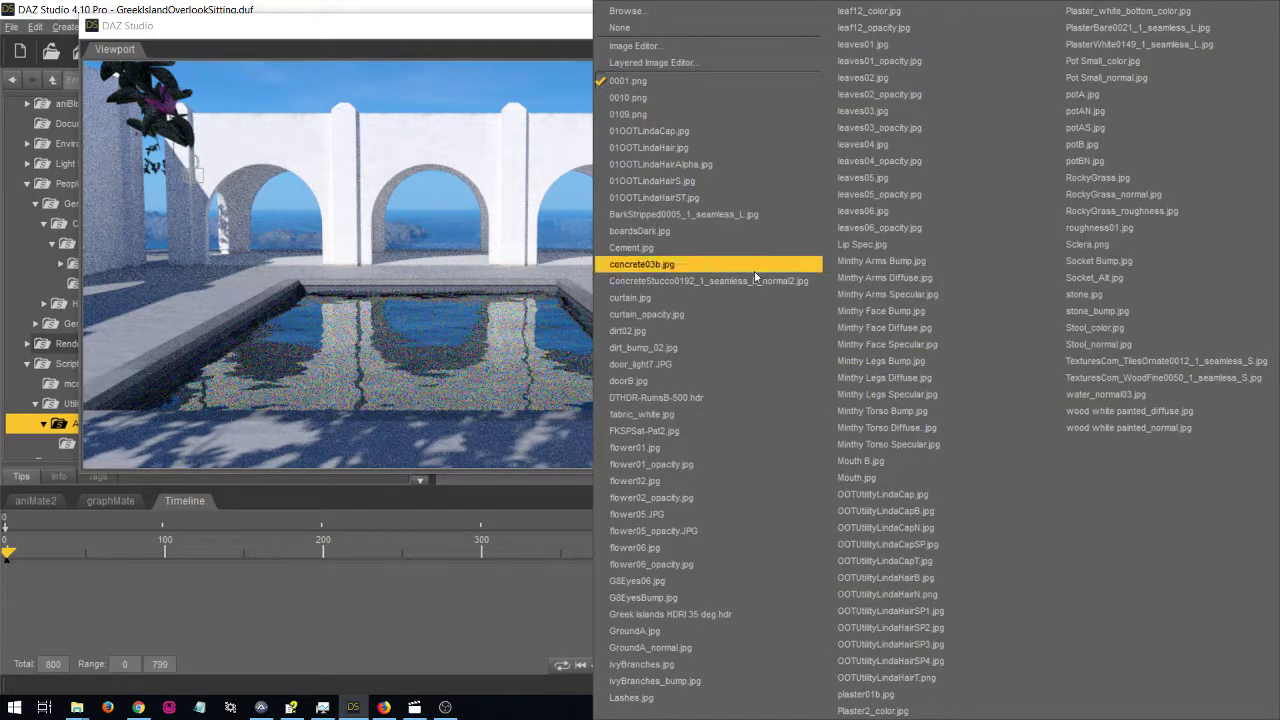
click(656, 14)
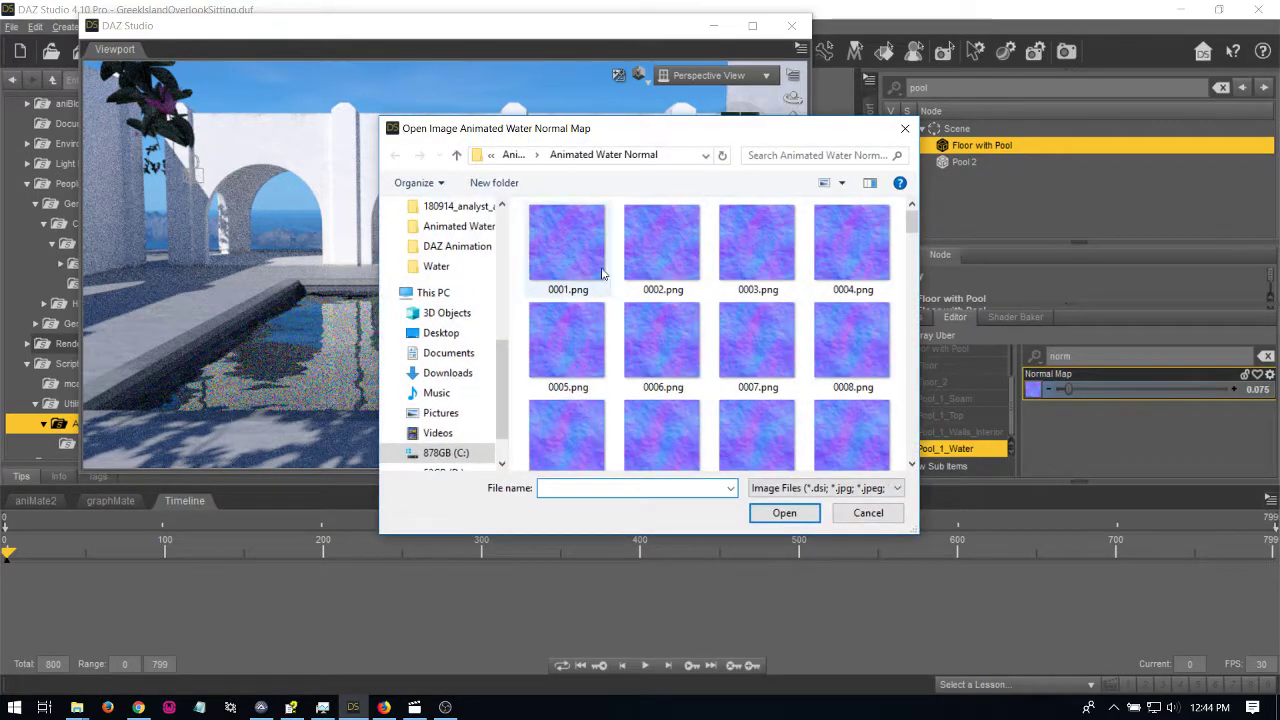
click(561, 247)
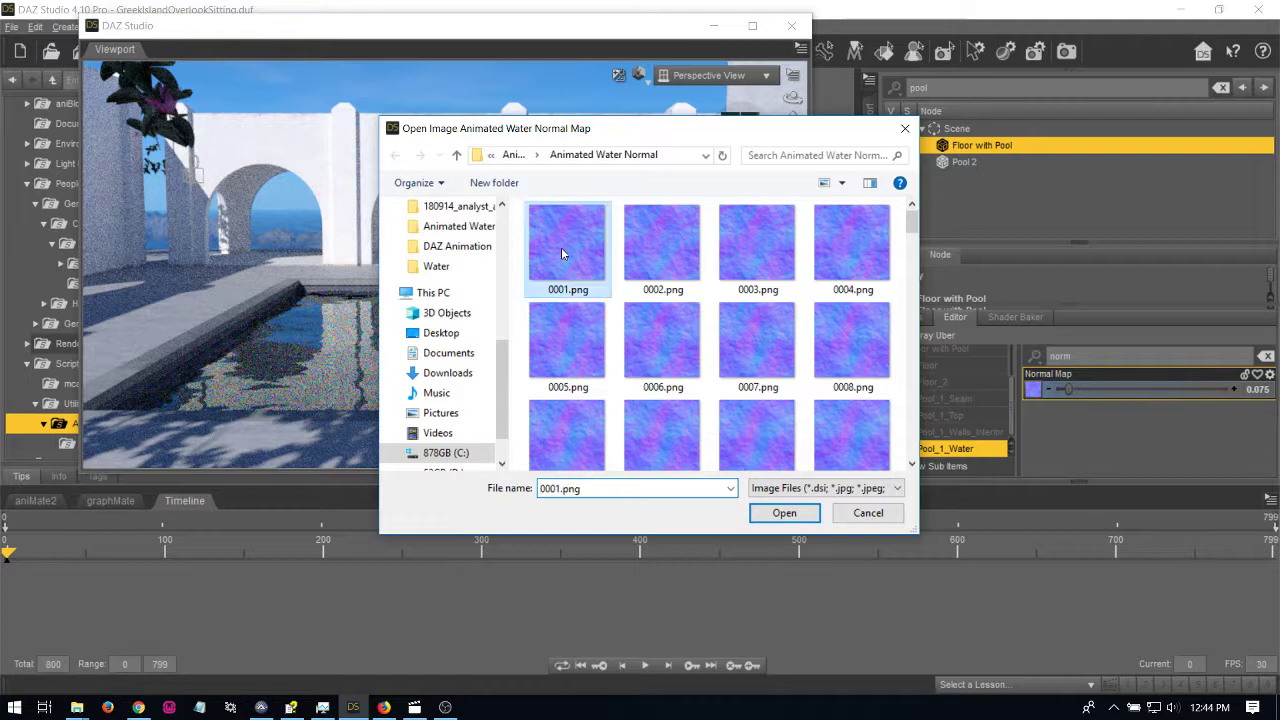
click(786, 515)
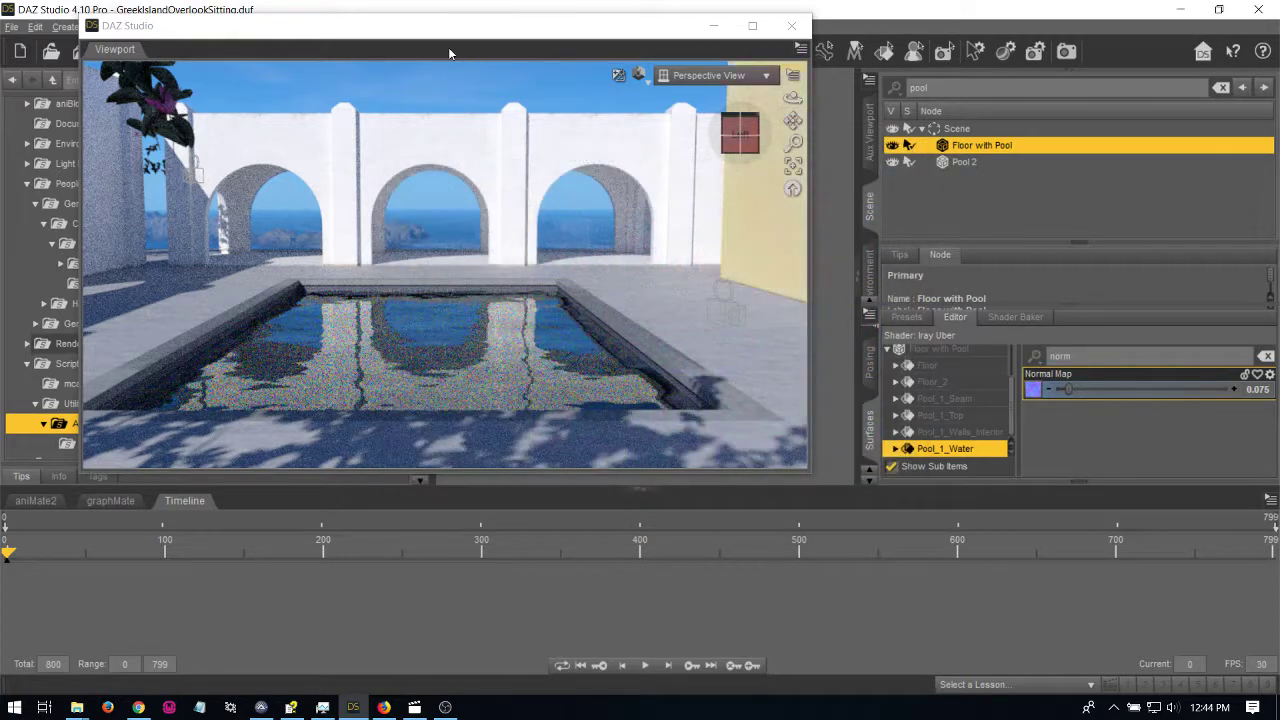
drag(429, 28, 767, 41)
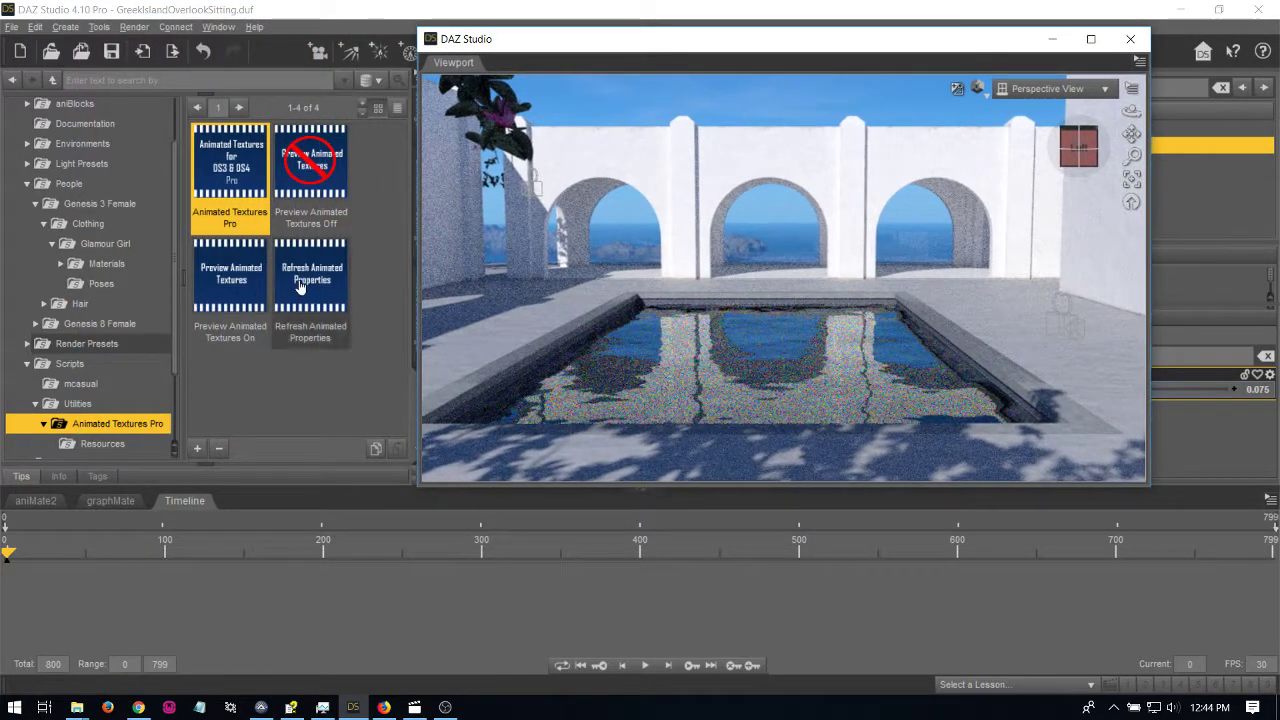
Run the Animated Textures Pro 'Refresh Animated Properties' script on the pool scene.
click(300, 287)
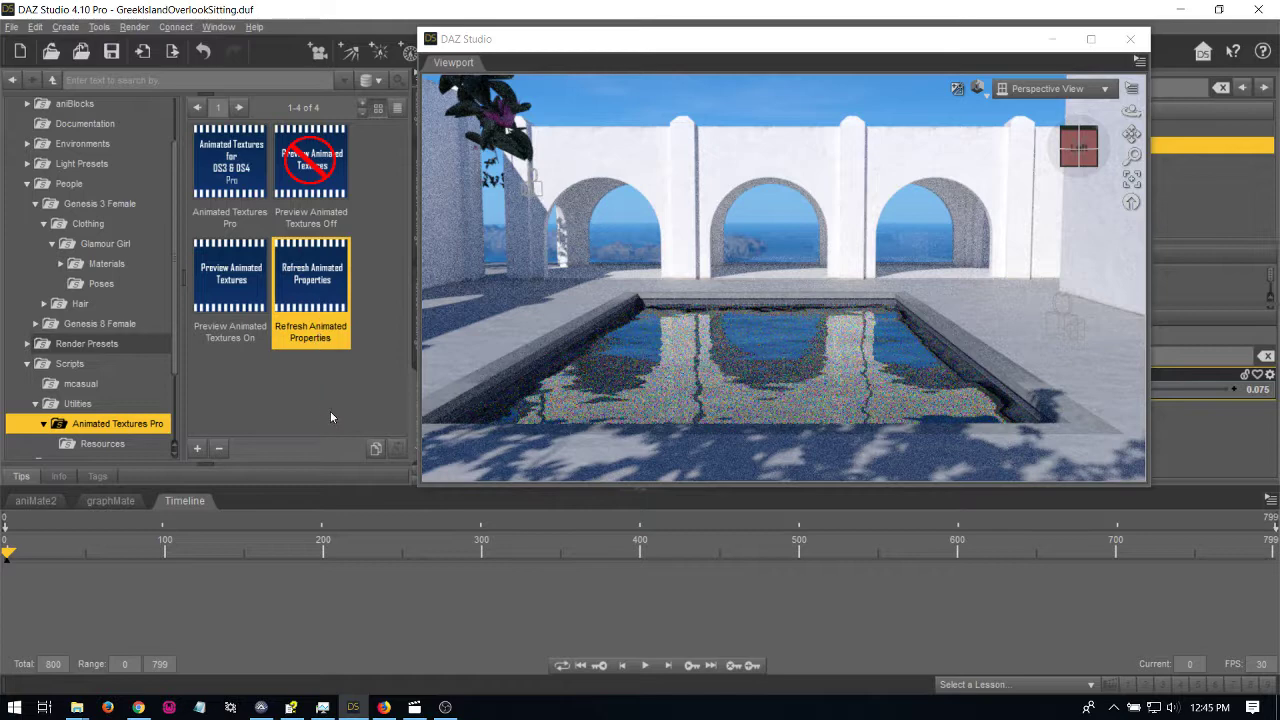
drag(772, 48, 555, 41)
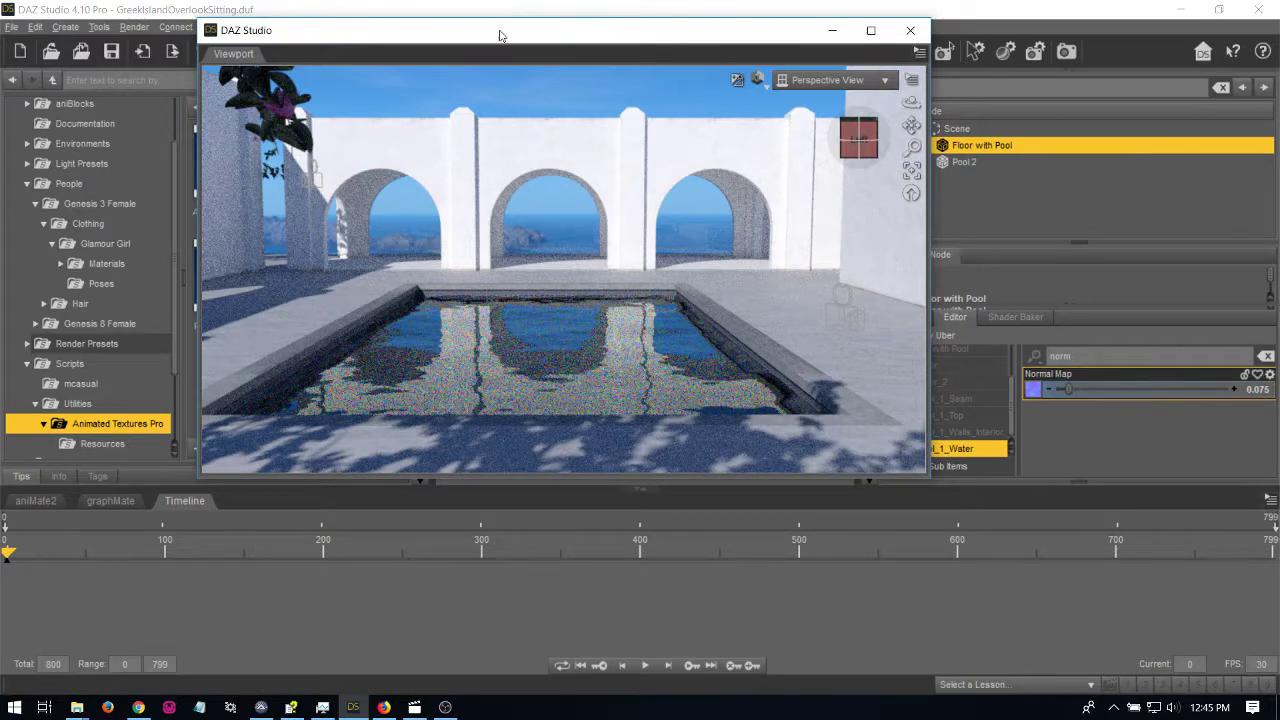
drag(500, 35, 760, 40)
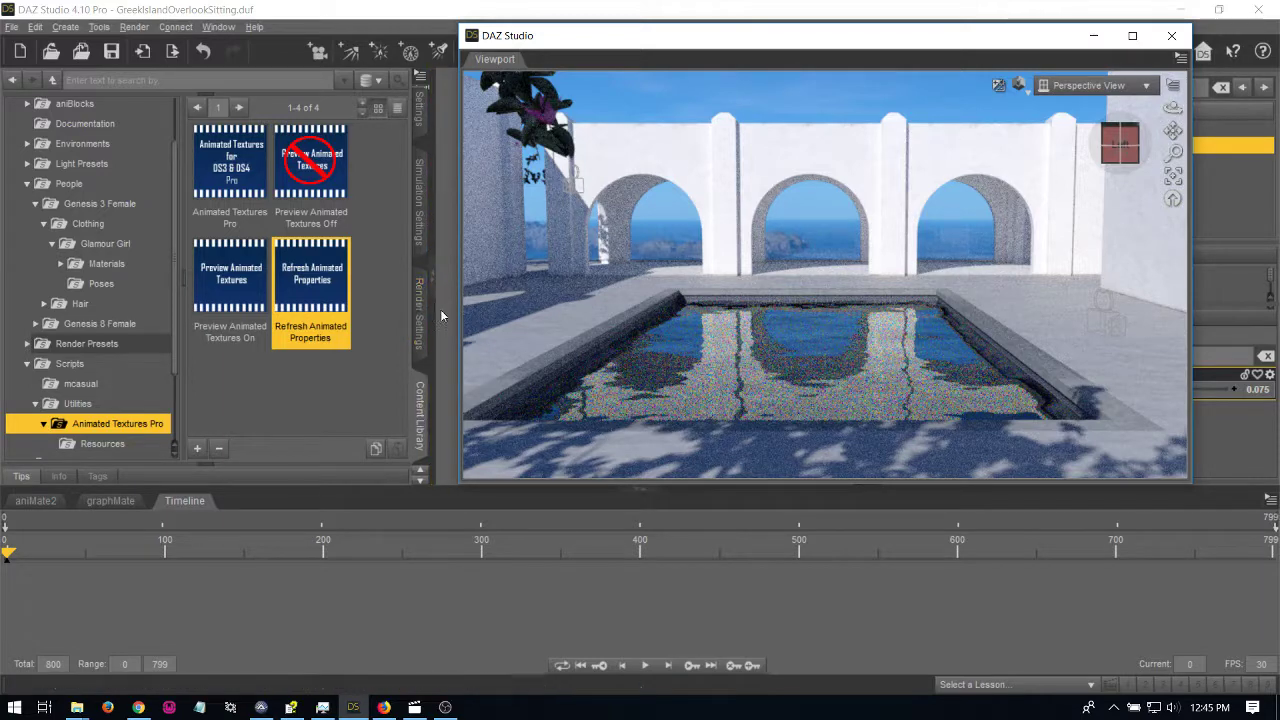
Check the render size of 868 × 488 pixels, then return to the Animated Textures Pro scripts.
click(420, 312)
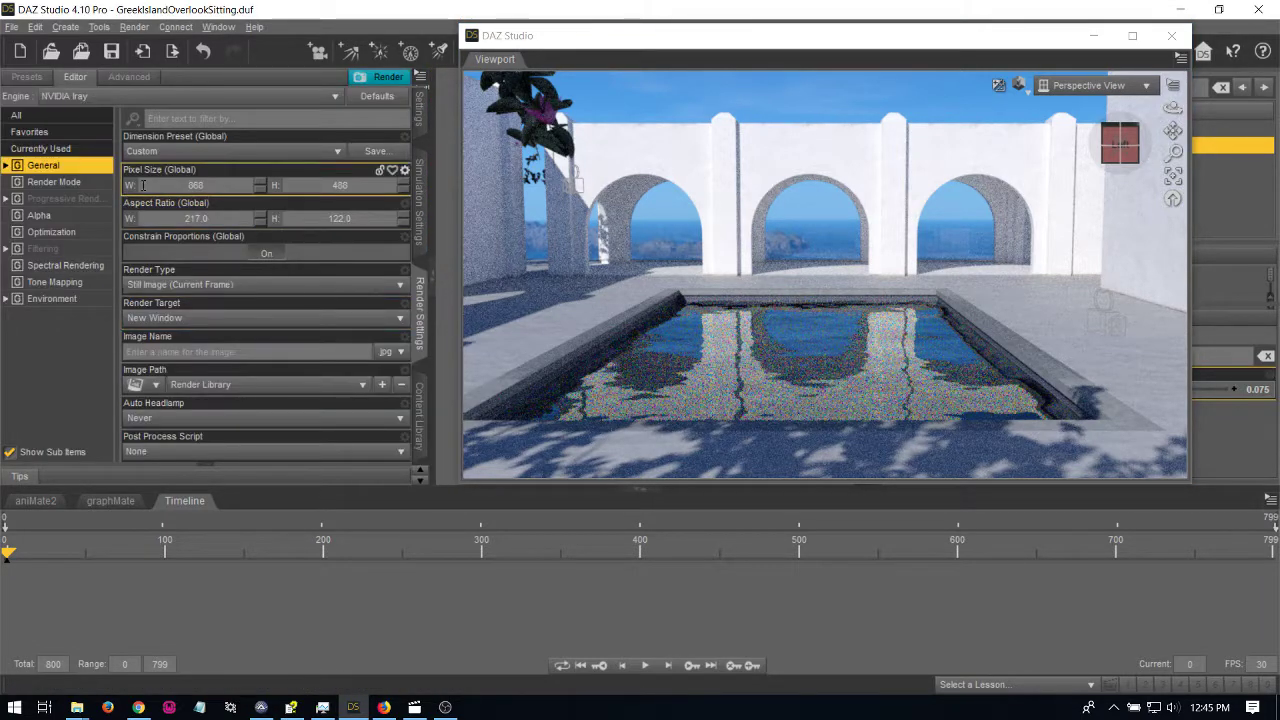
click(379, 188)
click(419, 410)
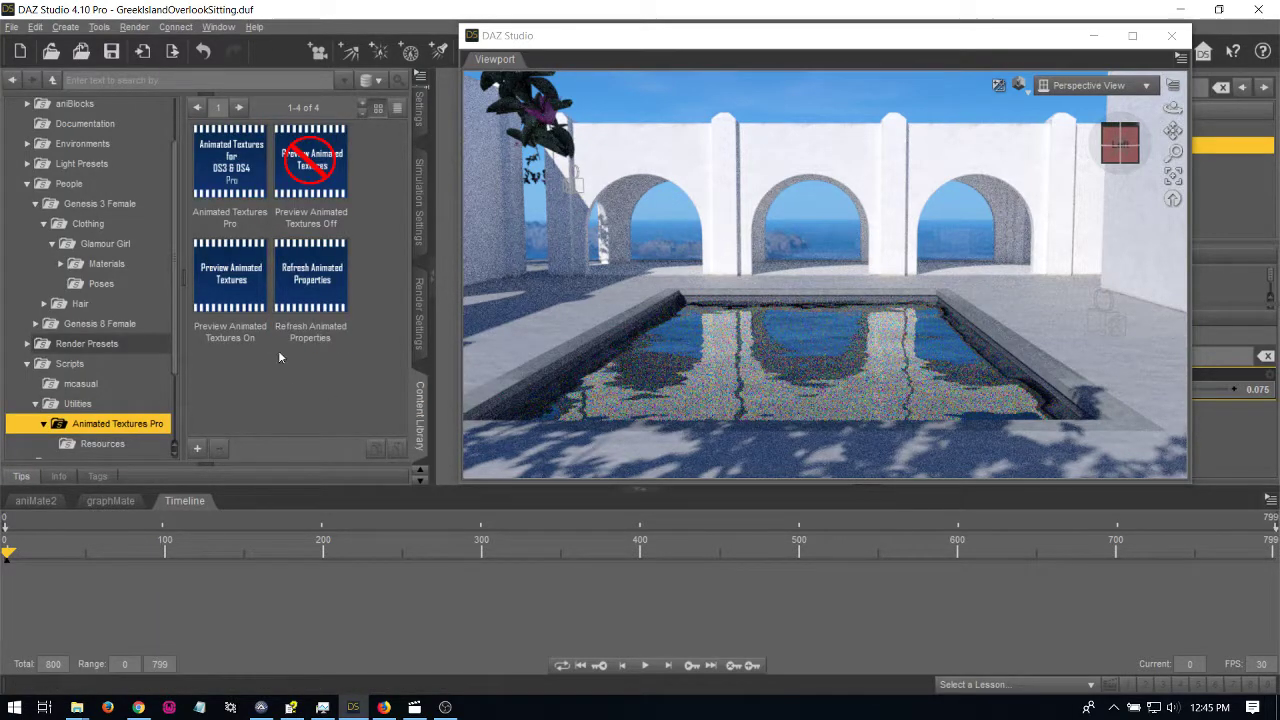
click(229, 189)
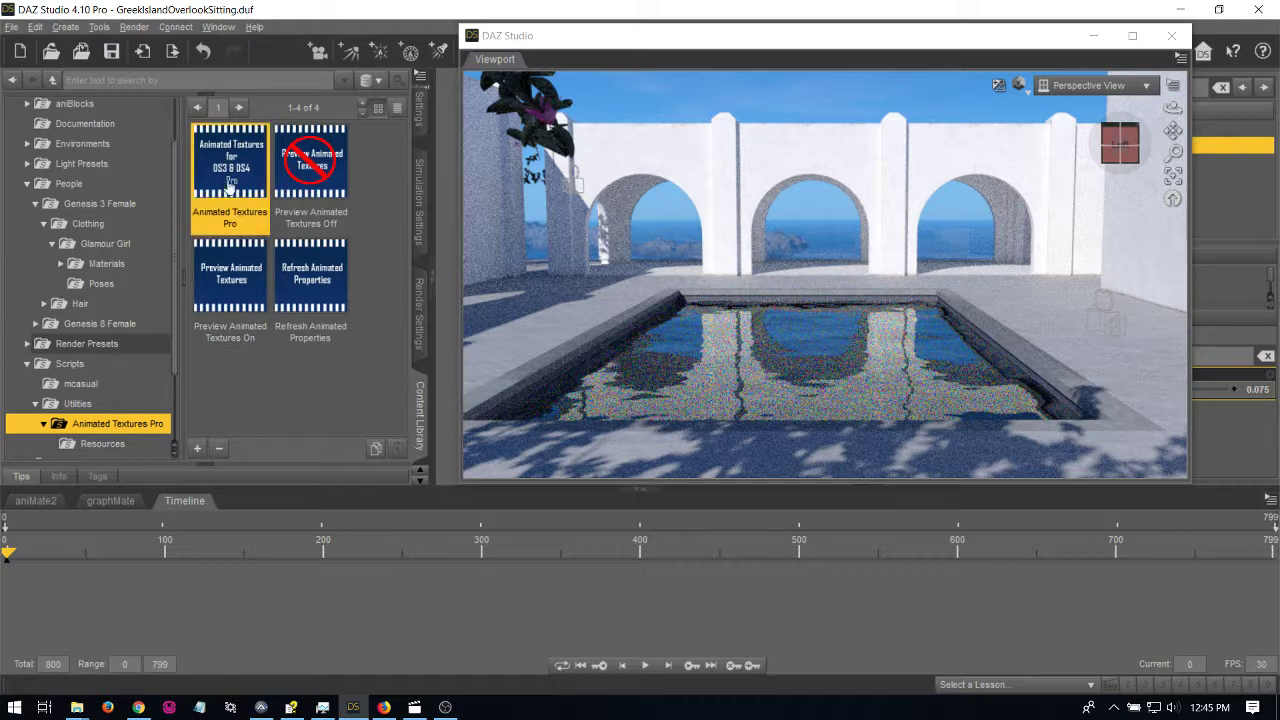
double_click(229, 178)
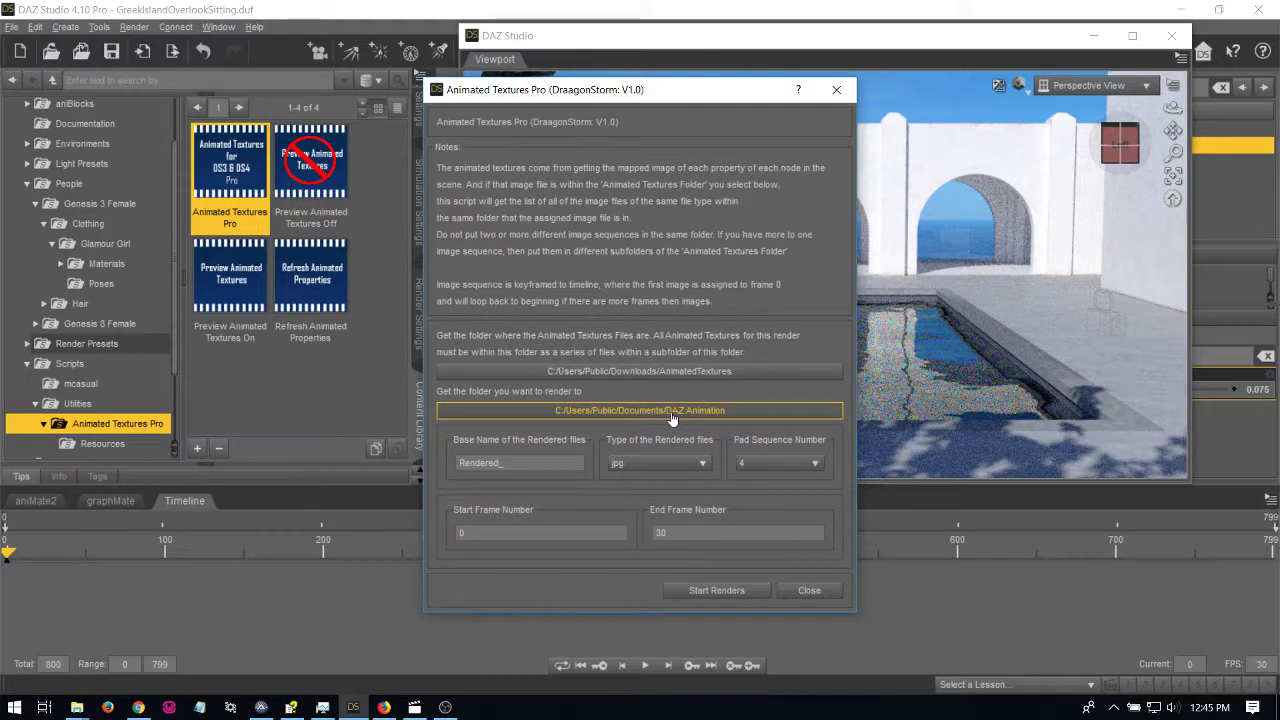
drag(510, 467, 437, 473)
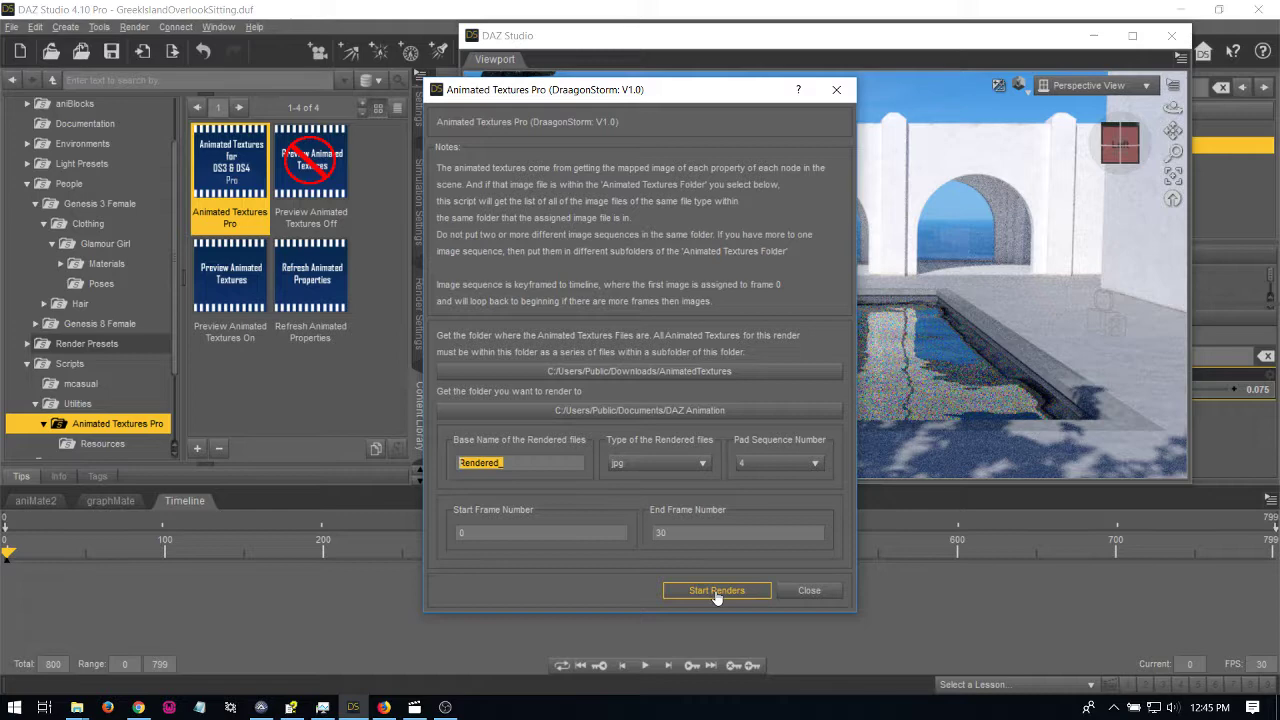
click(810, 590)
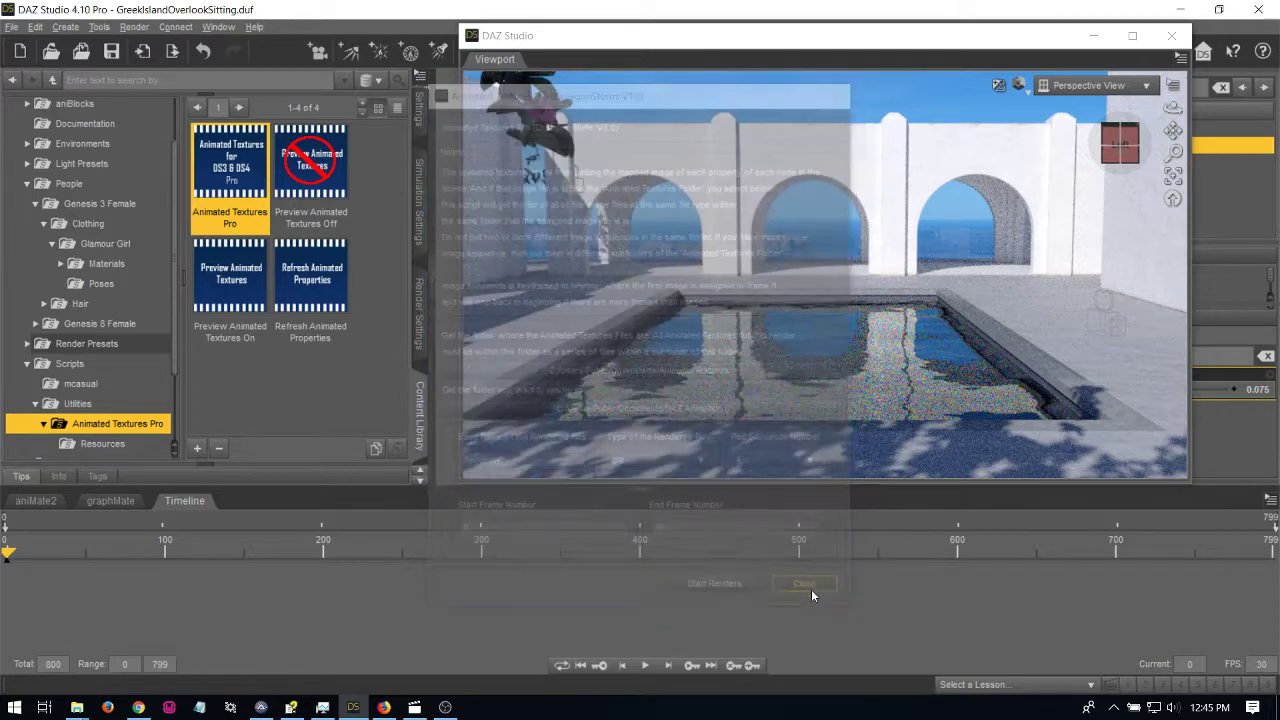
mouse_move(76, 707)
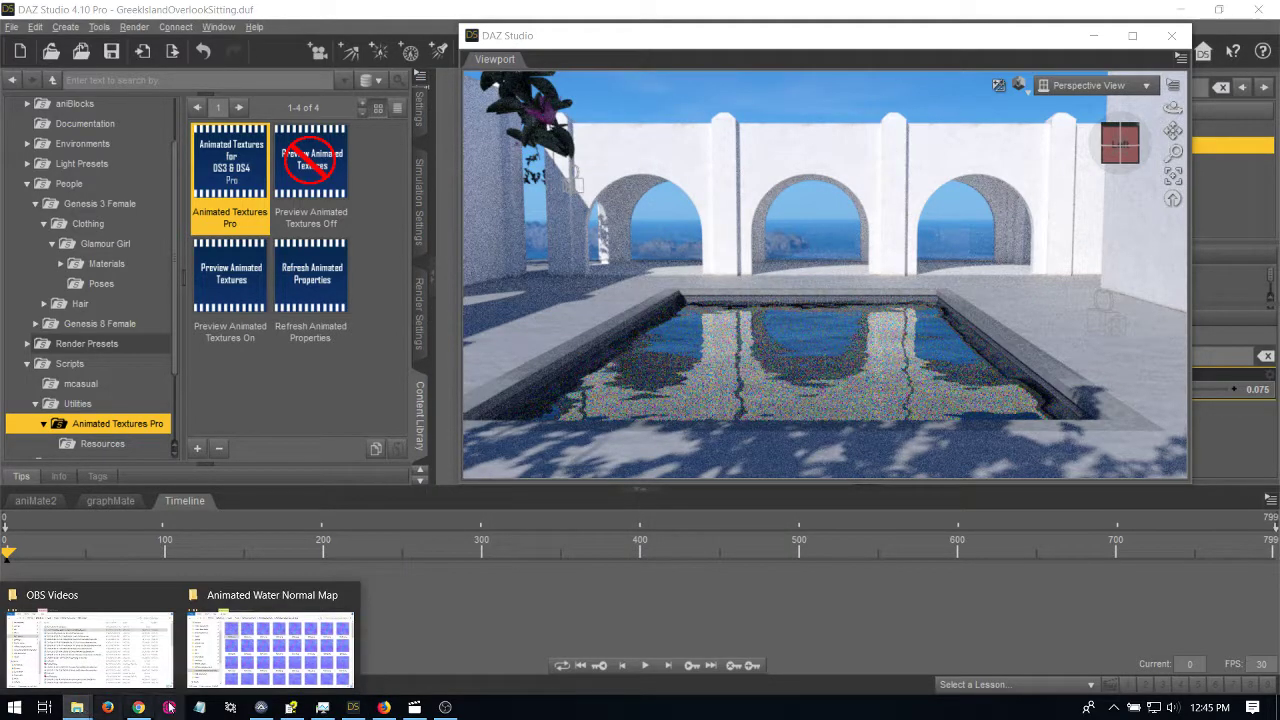
Open Rendered_0006.jpg from the Water render folder in IrfanView and flip through the rendered frames.
click(245, 660)
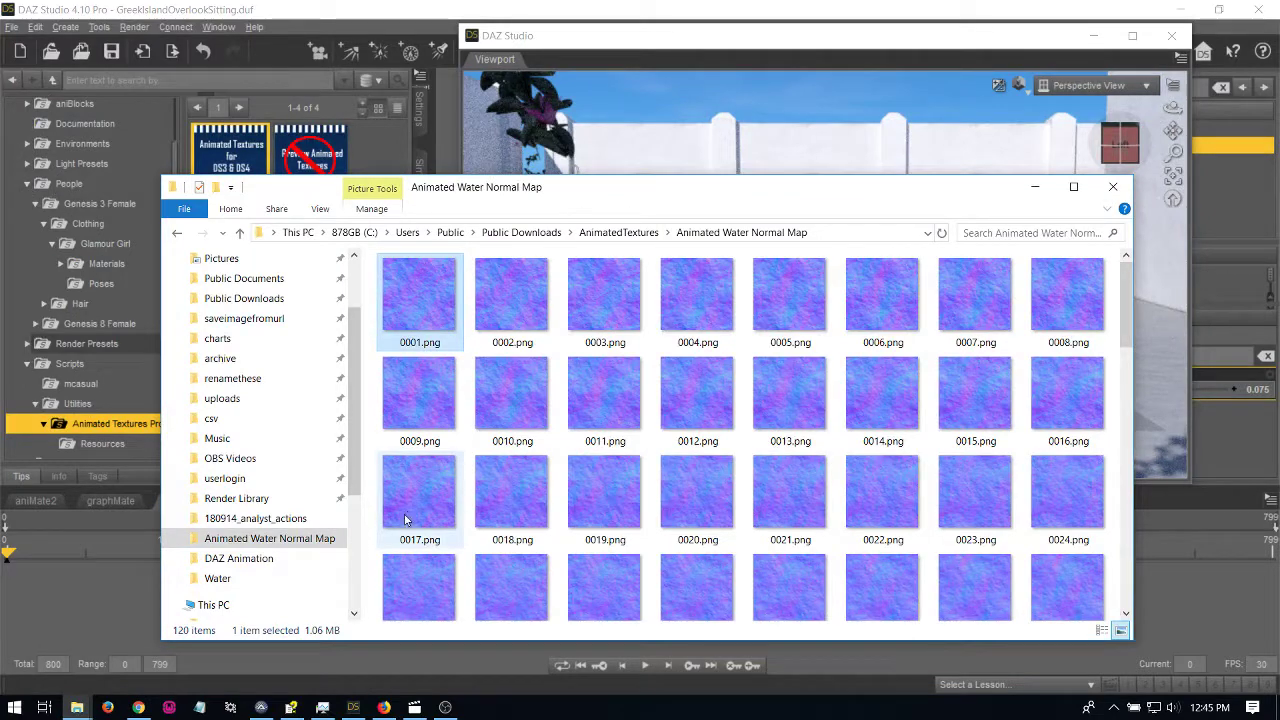
click(258, 575)
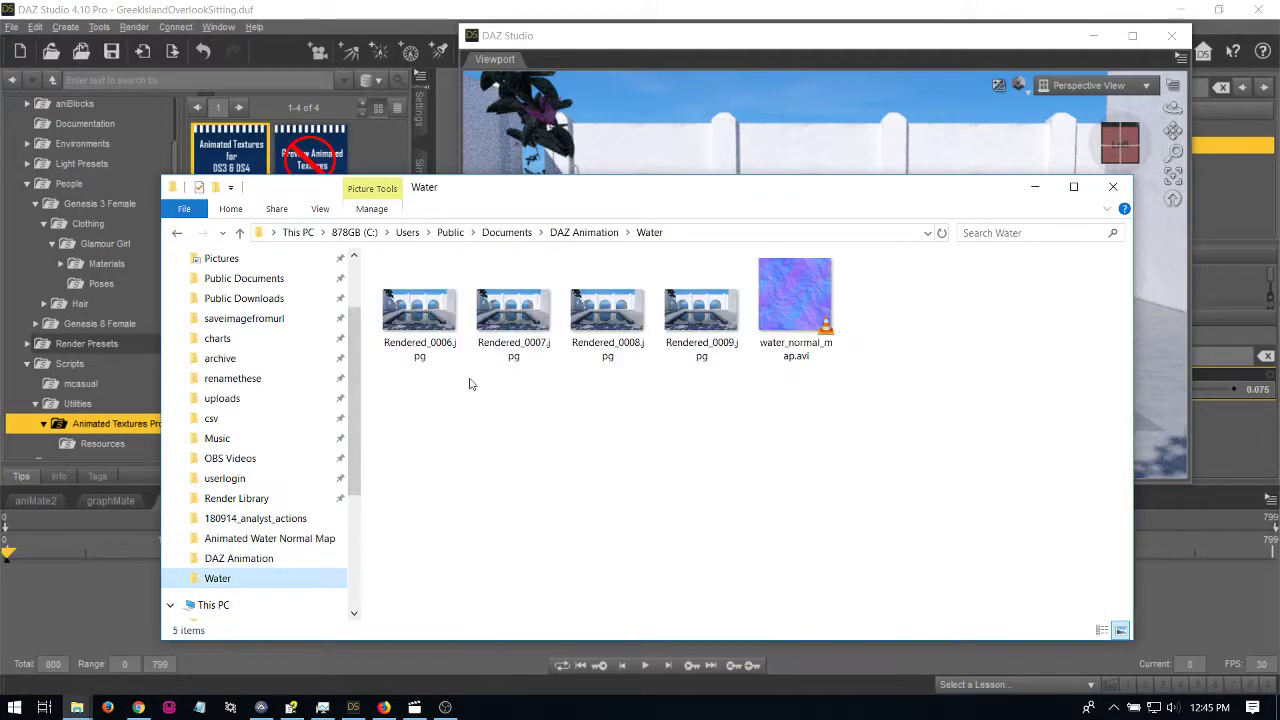
double_click(421, 328)
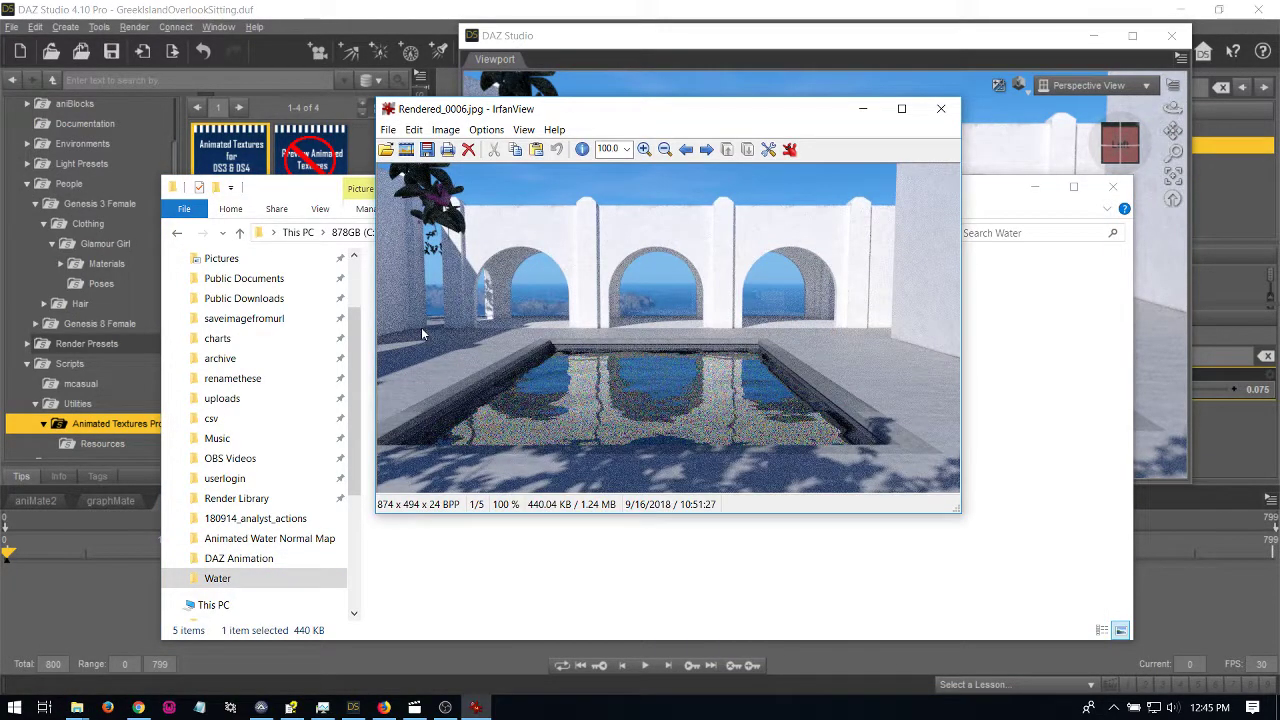
scroll(421, 327, down, 1)
scroll(421, 327, down, 1)
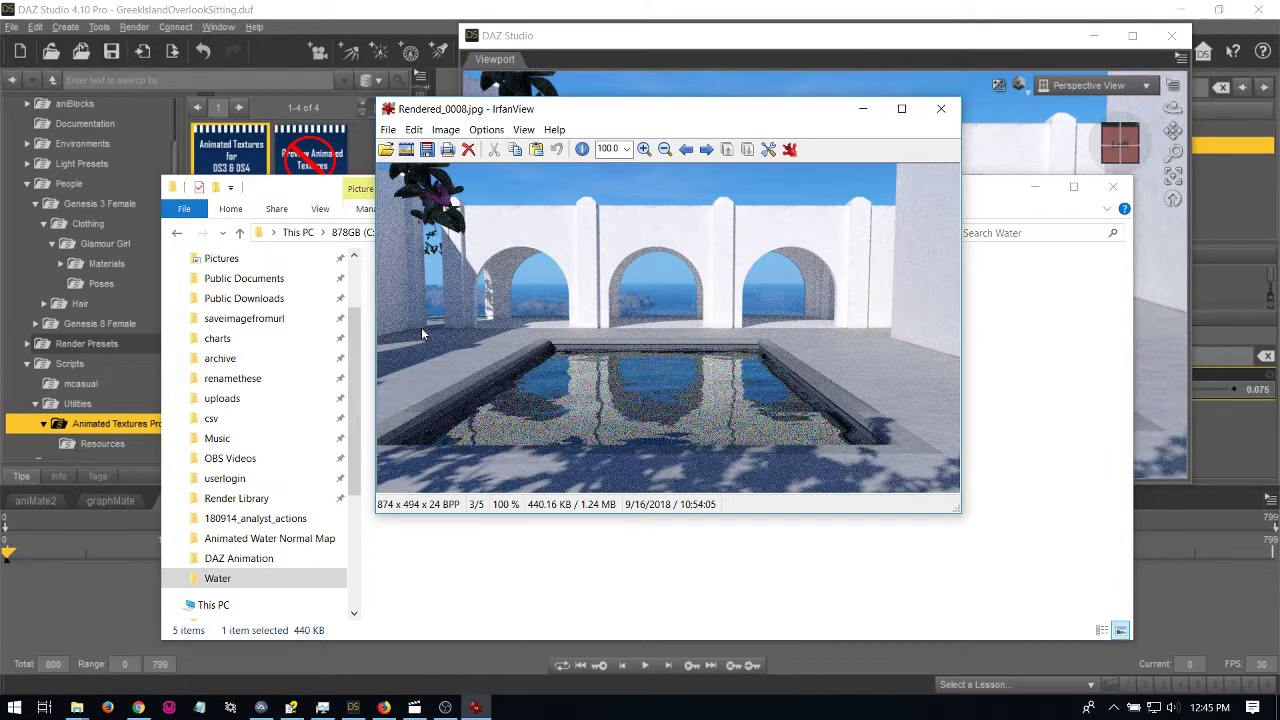
scroll(421, 327, up, 1)
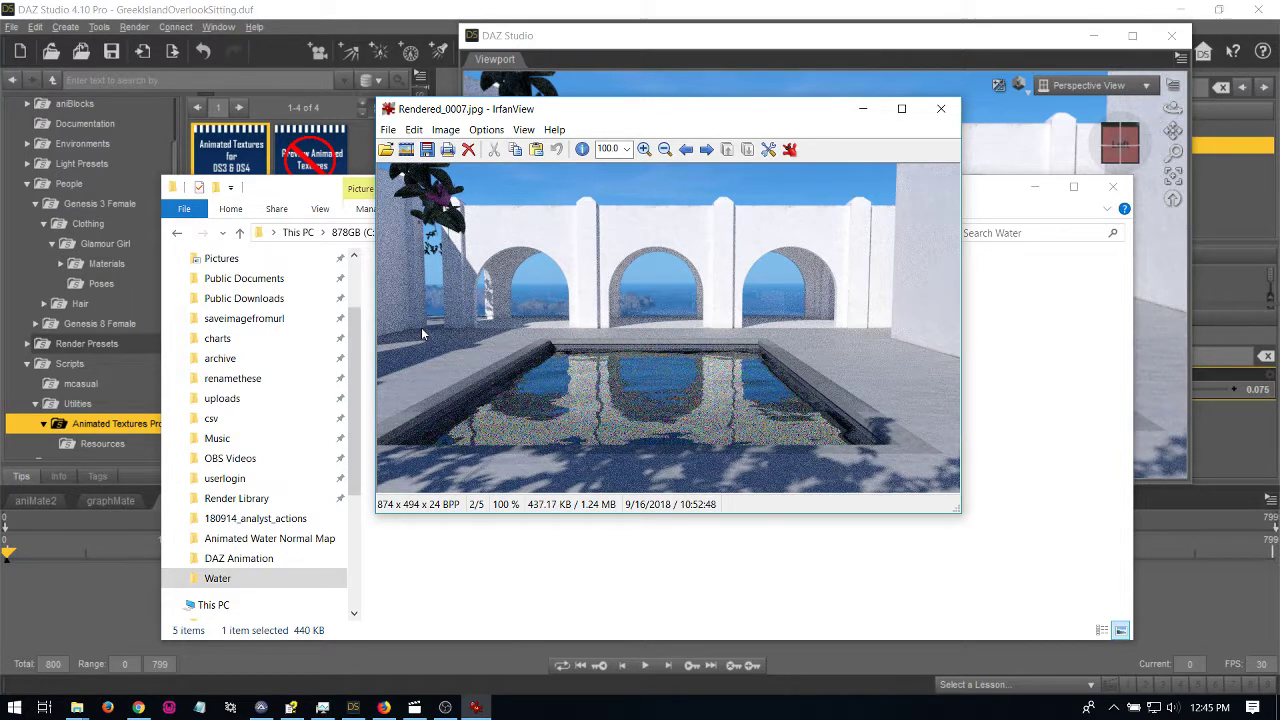
scroll(421, 327, up, 1)
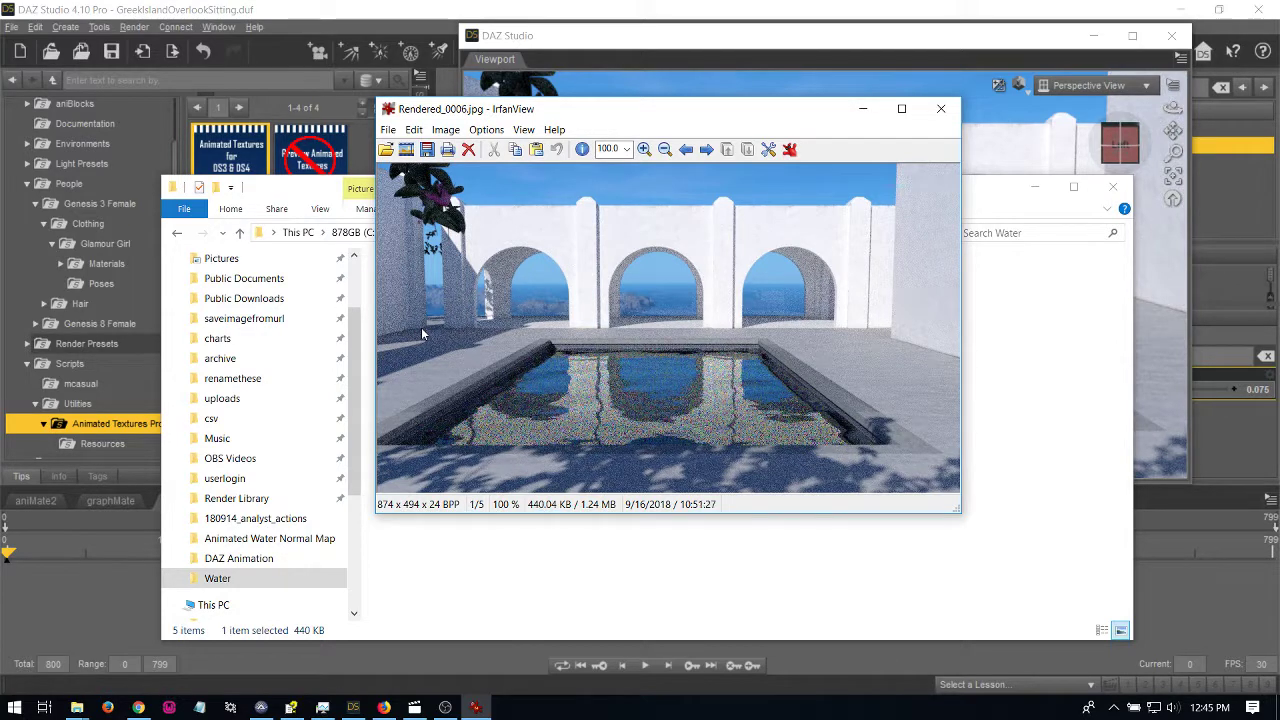
Browse the Animated Water Normal Map frames and select the first one, 0001.png.
click(459, 575)
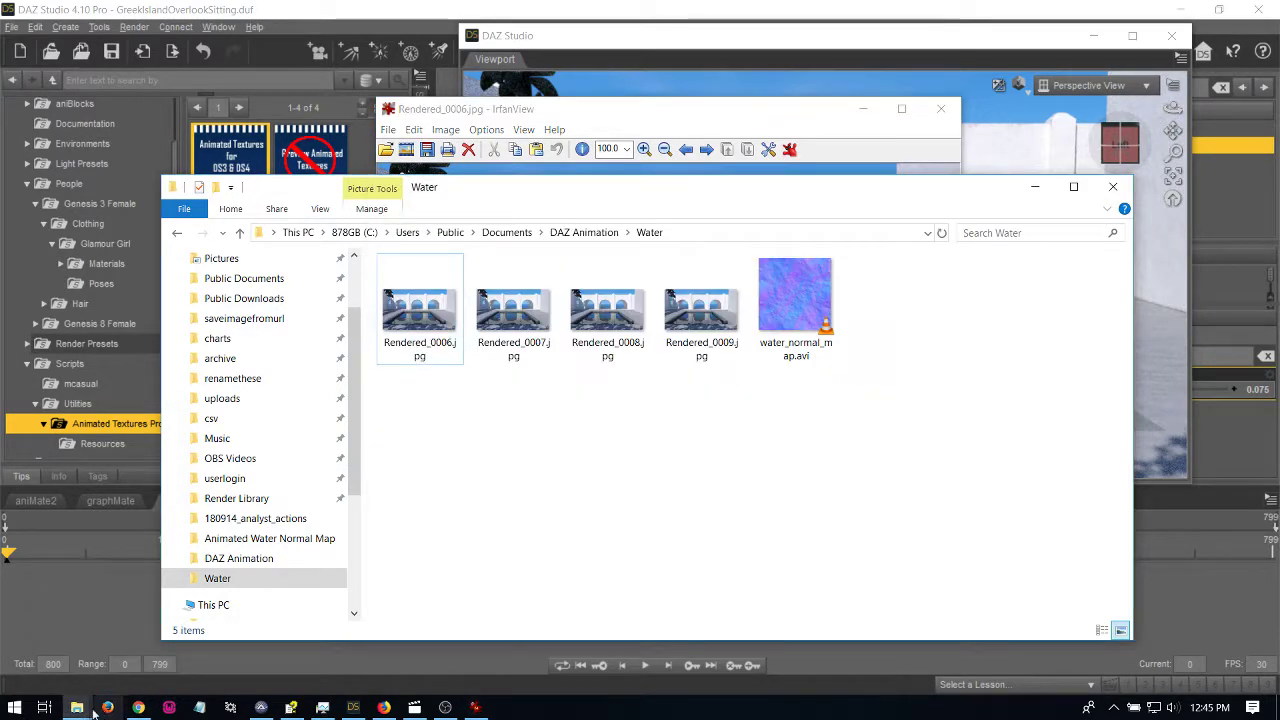
key(alt+Left)
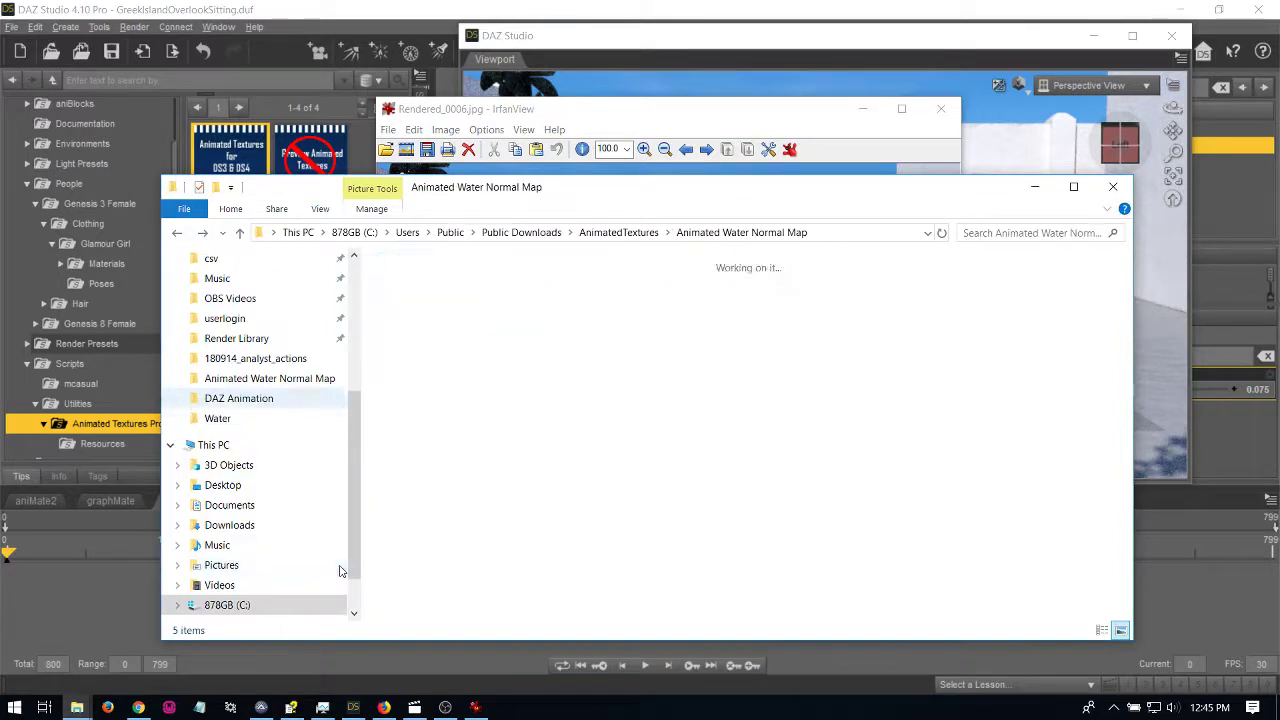
scroll(443, 371, down, 2)
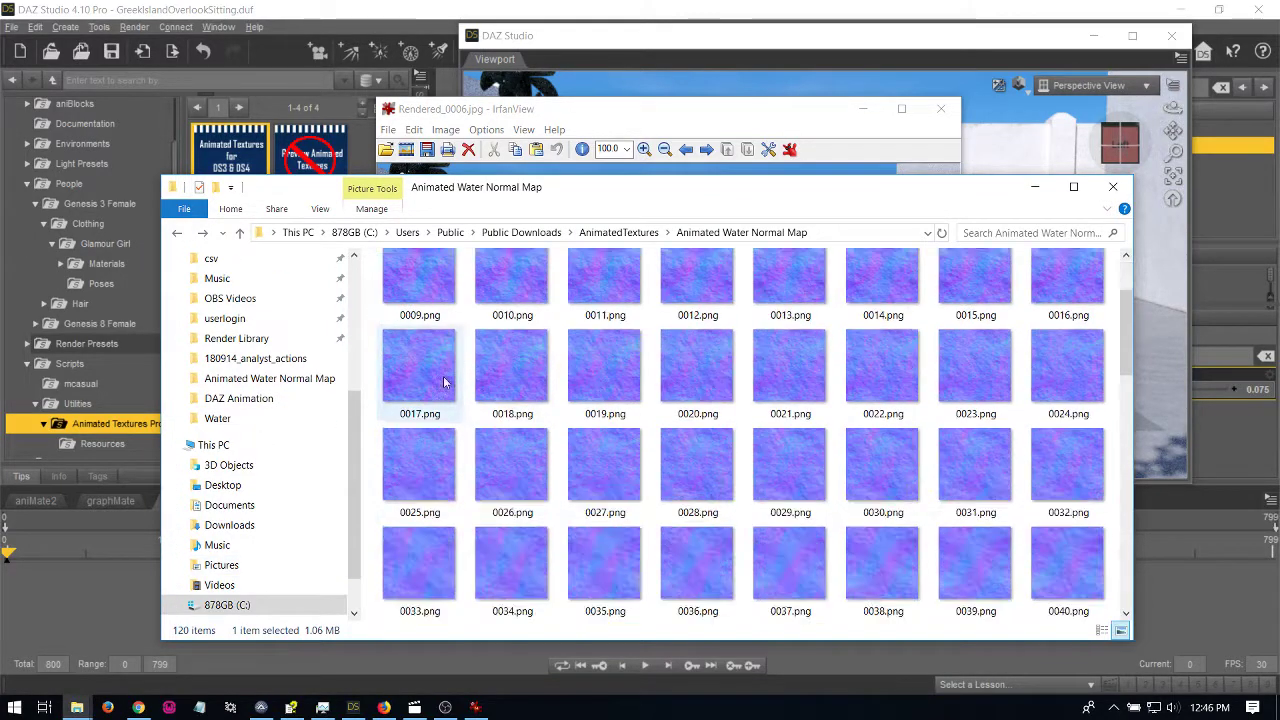
scroll(443, 371, down, 1)
click(457, 385)
scroll(457, 385, up, 3)
click(430, 285)
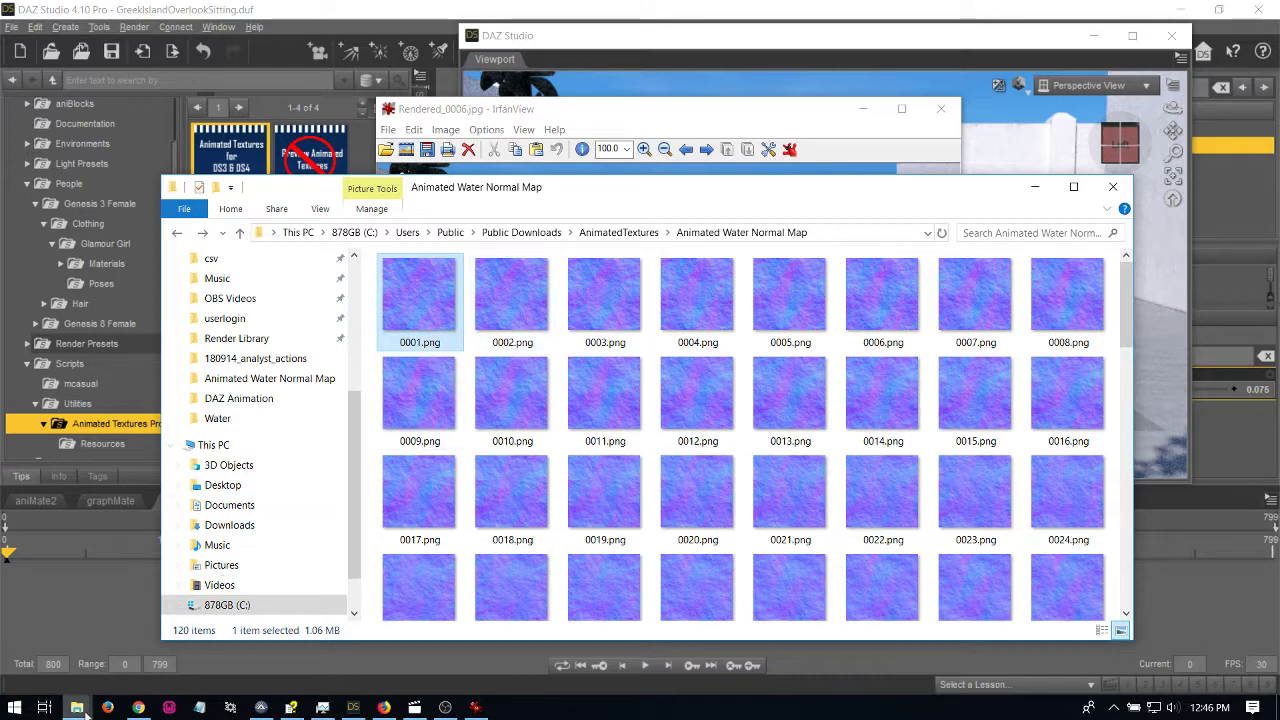
Play water_normal_map.avi from the Water folder in VLC, then close it and return to the frames folder.
click(217, 418)
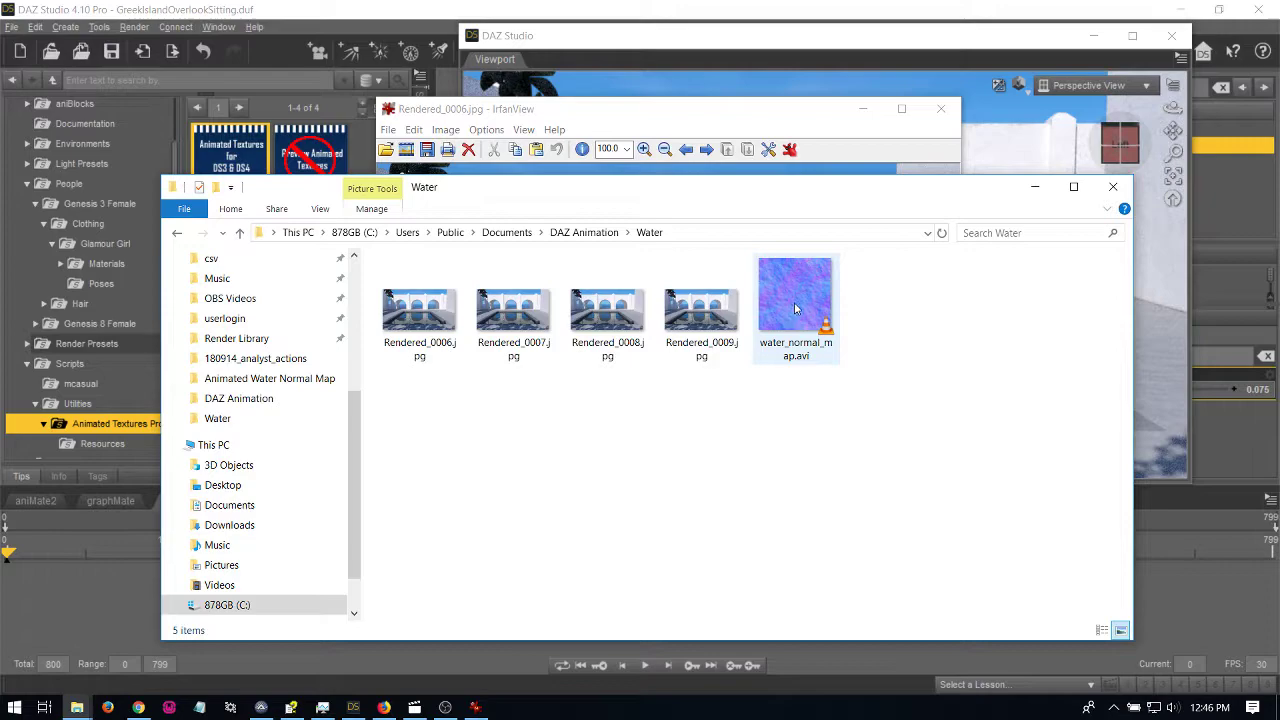
click(794, 304)
right_click(794, 304)
click(775, 315)
double_click(782, 280)
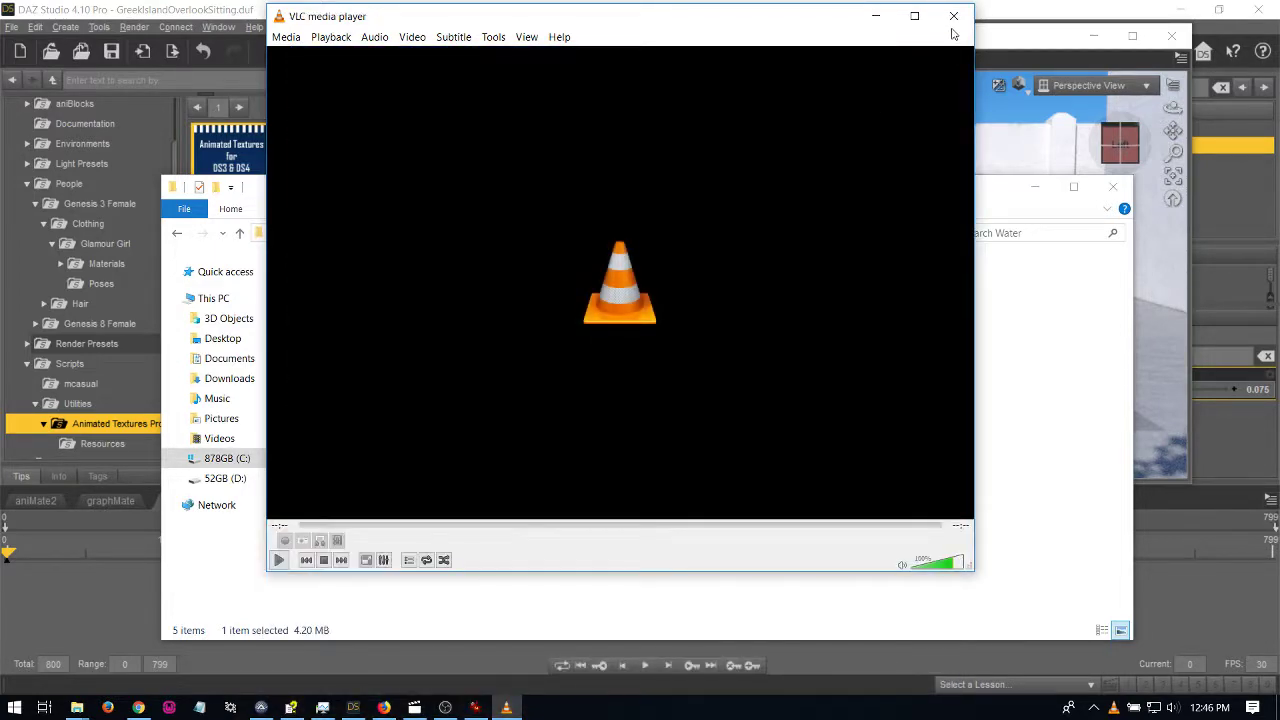
click(953, 16)
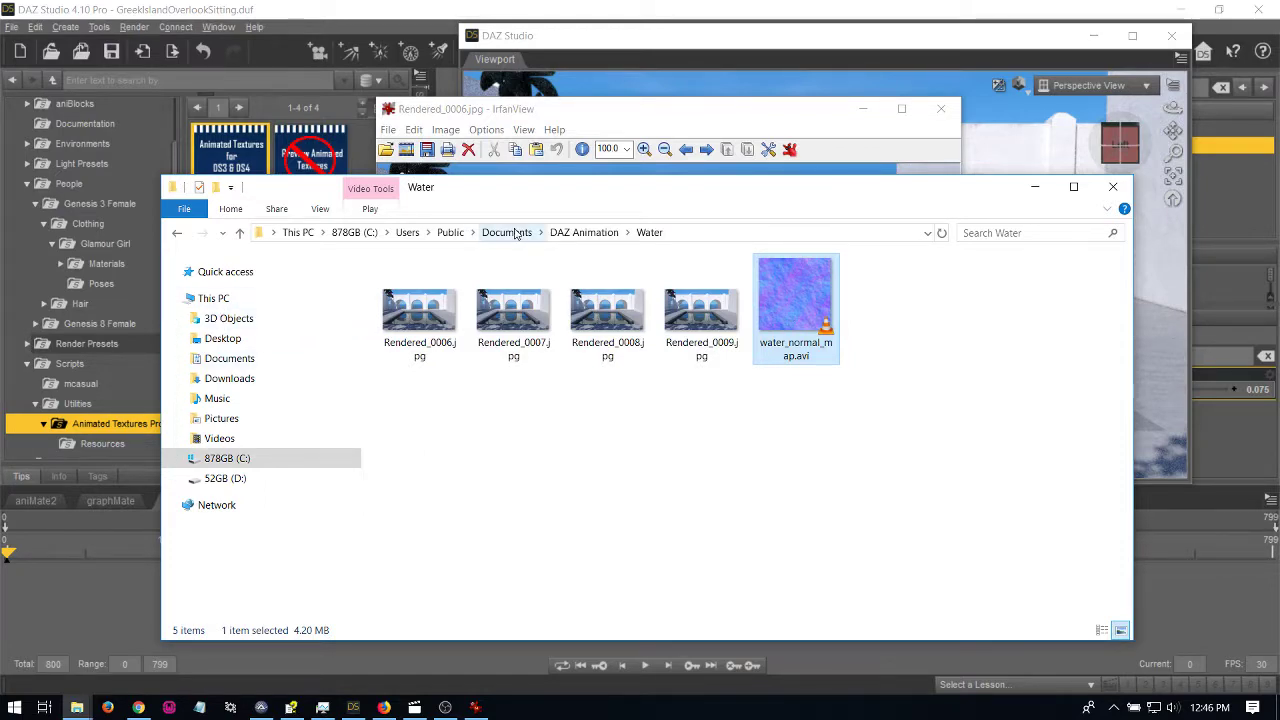
key(alt+Left)
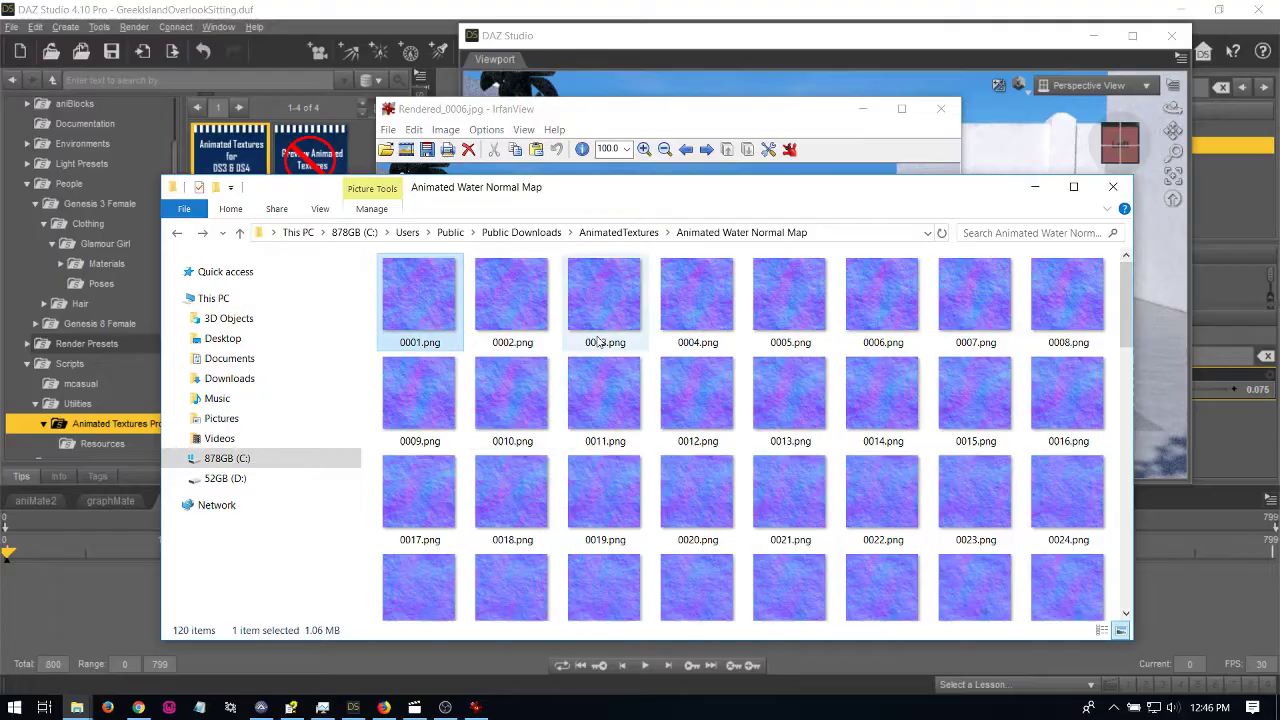
Bring up the Pixel-Furnace textures page and highlight its textures.pixel-furnace.com address.
click(138, 707)
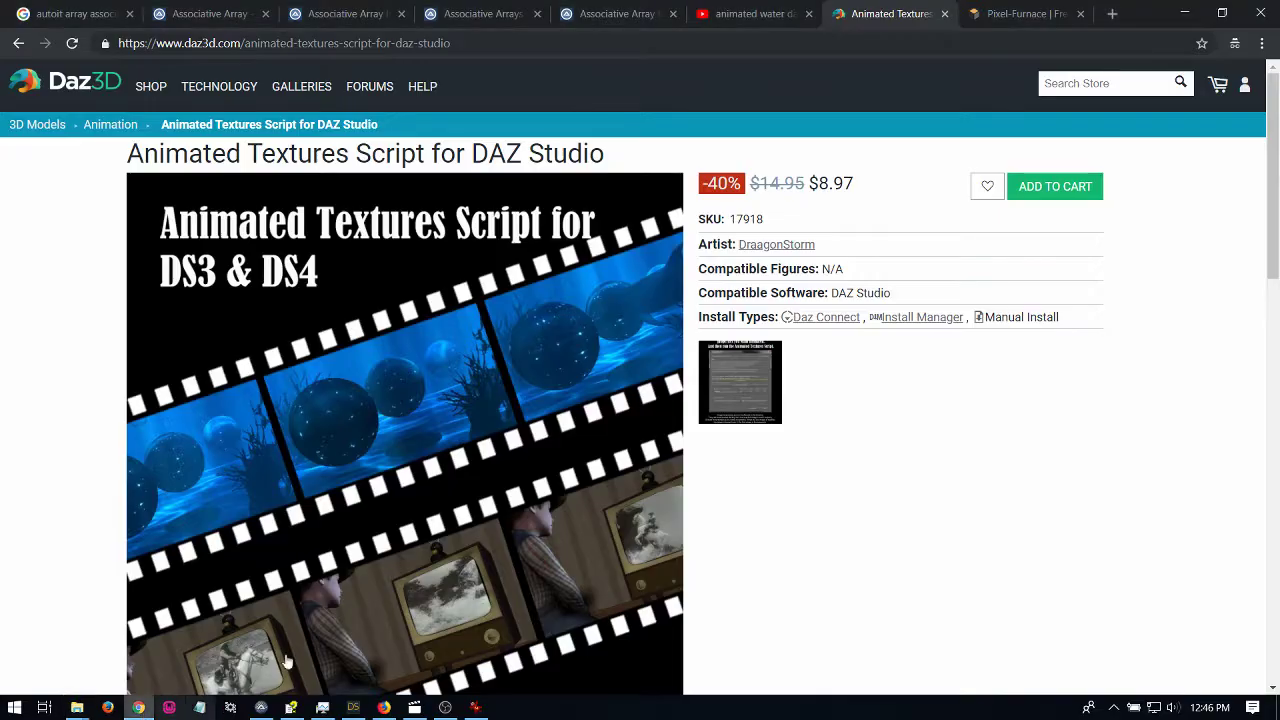
click(1018, 12)
click(204, 42)
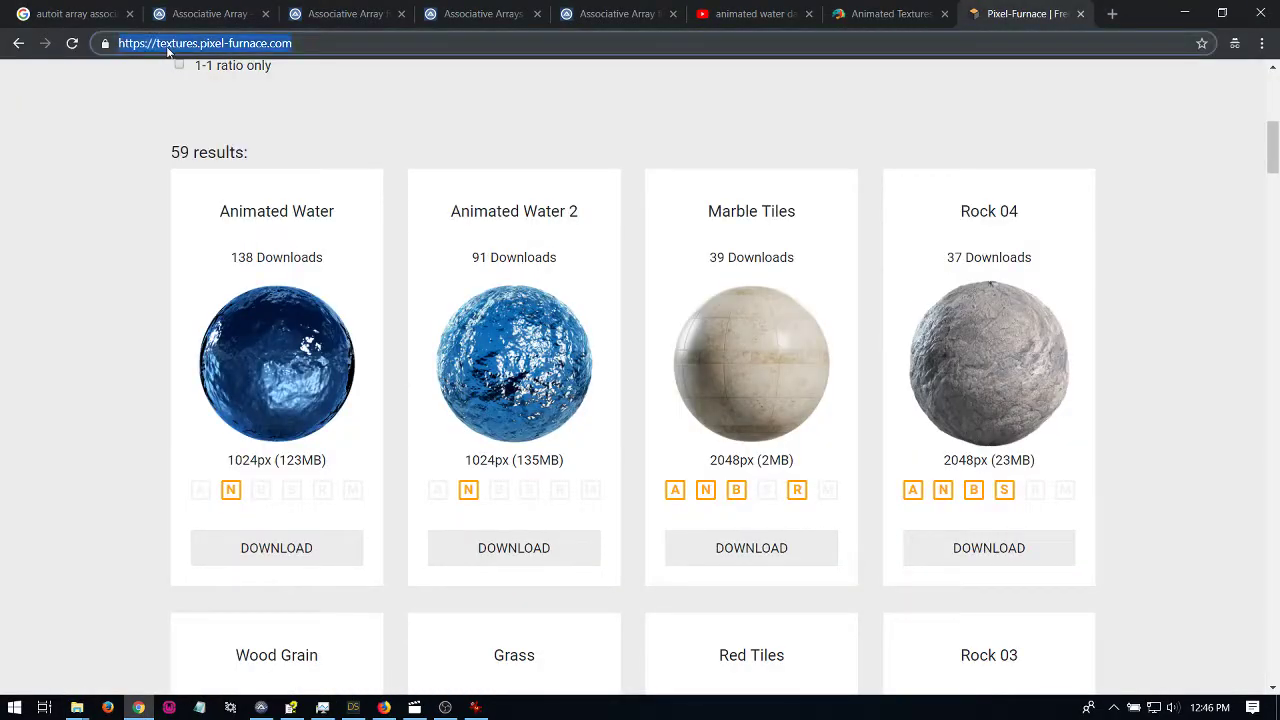
drag(157, 43, 449, 73)
click(77, 345)
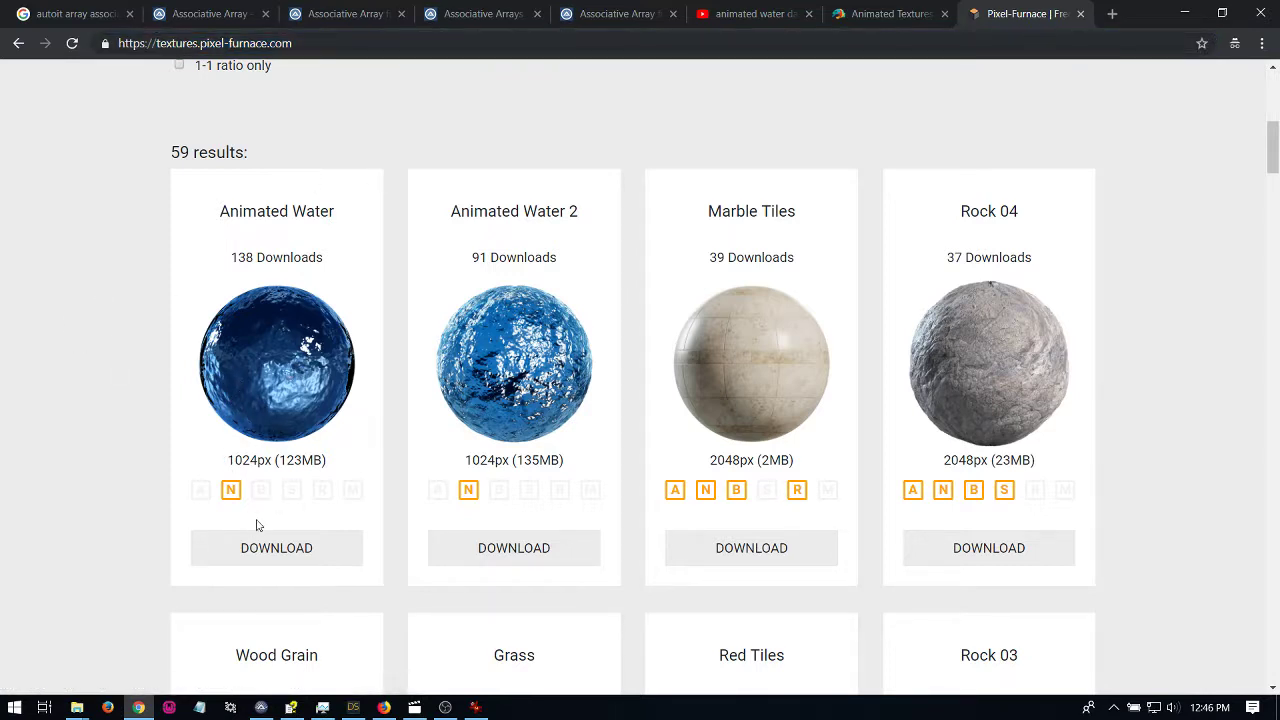
Look over the Animated Water normal-map pack (1024px, 123MB), then return to DAZ Studio.
scroll(116, 448, up, 2)
scroll(116, 448, down, 2)
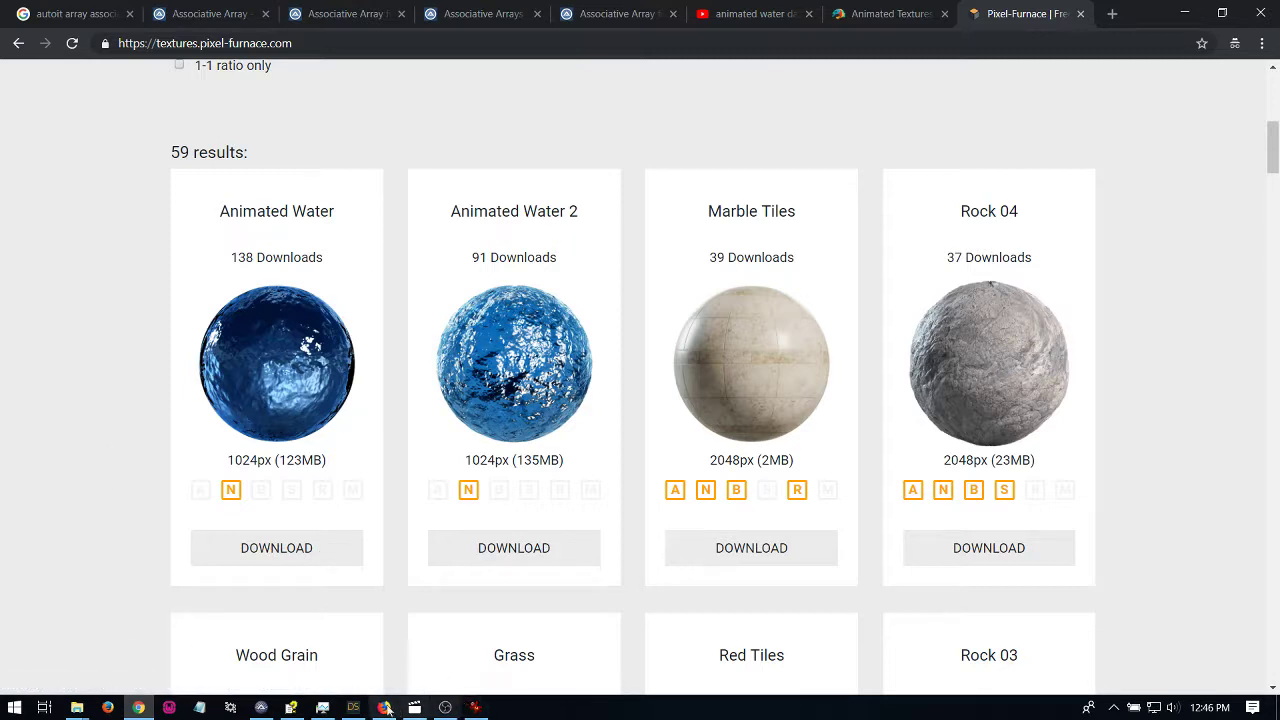
click(352, 712)
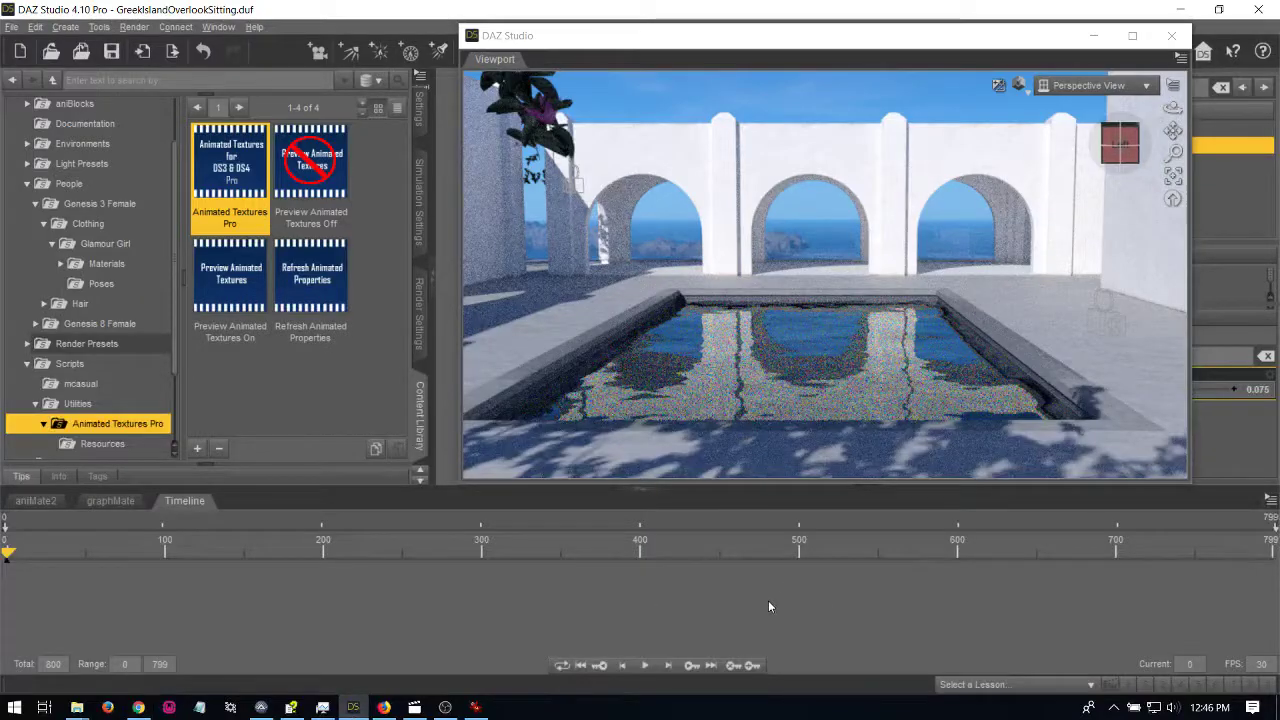